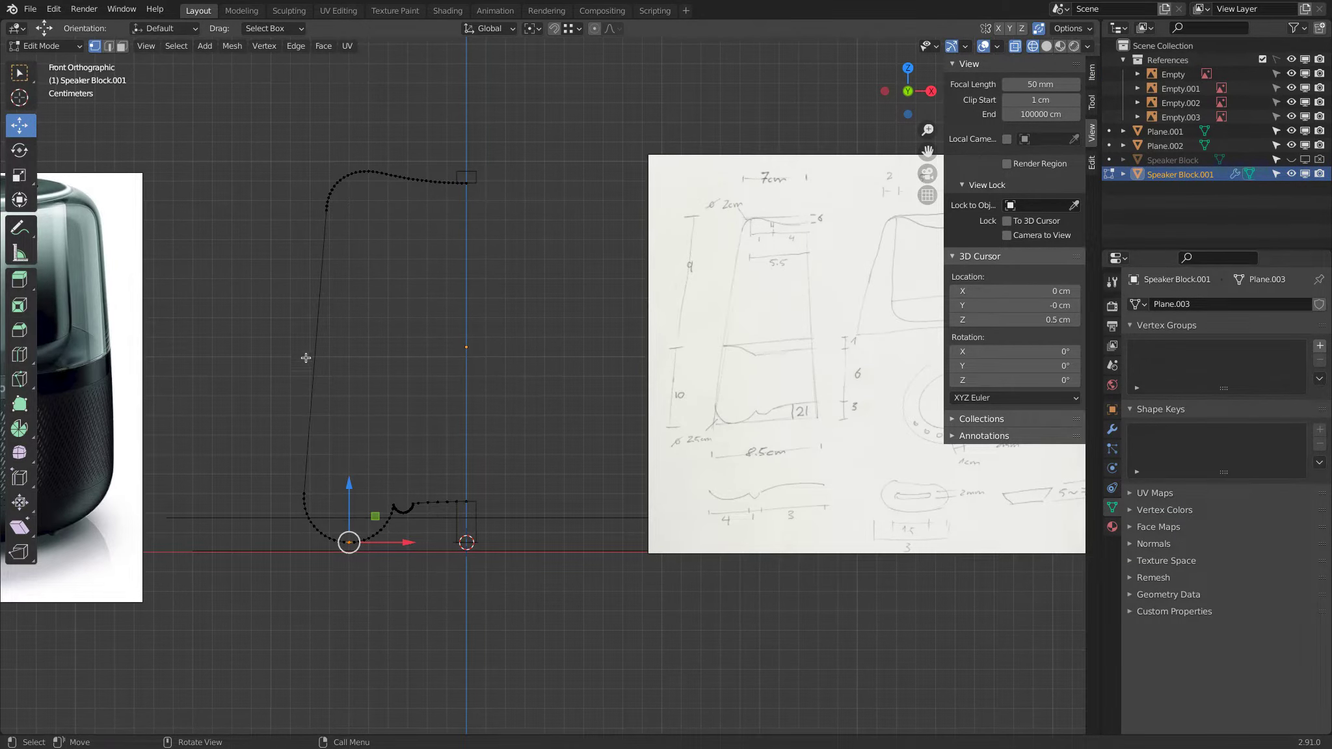
Show Speaker Block, hide Speaker Block.001, and open Speaker Block's mesh for editing
key("Tab")
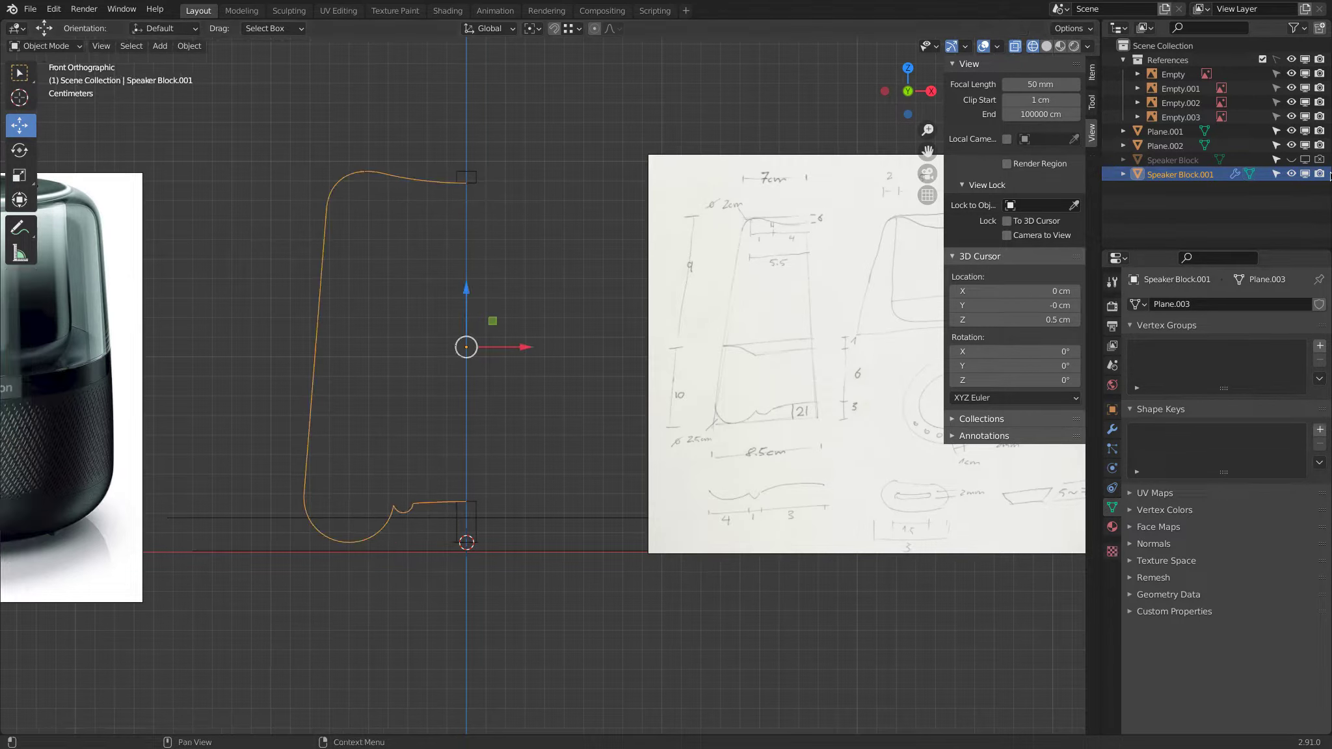
left_click(1290, 160)
left_click(1170, 162)
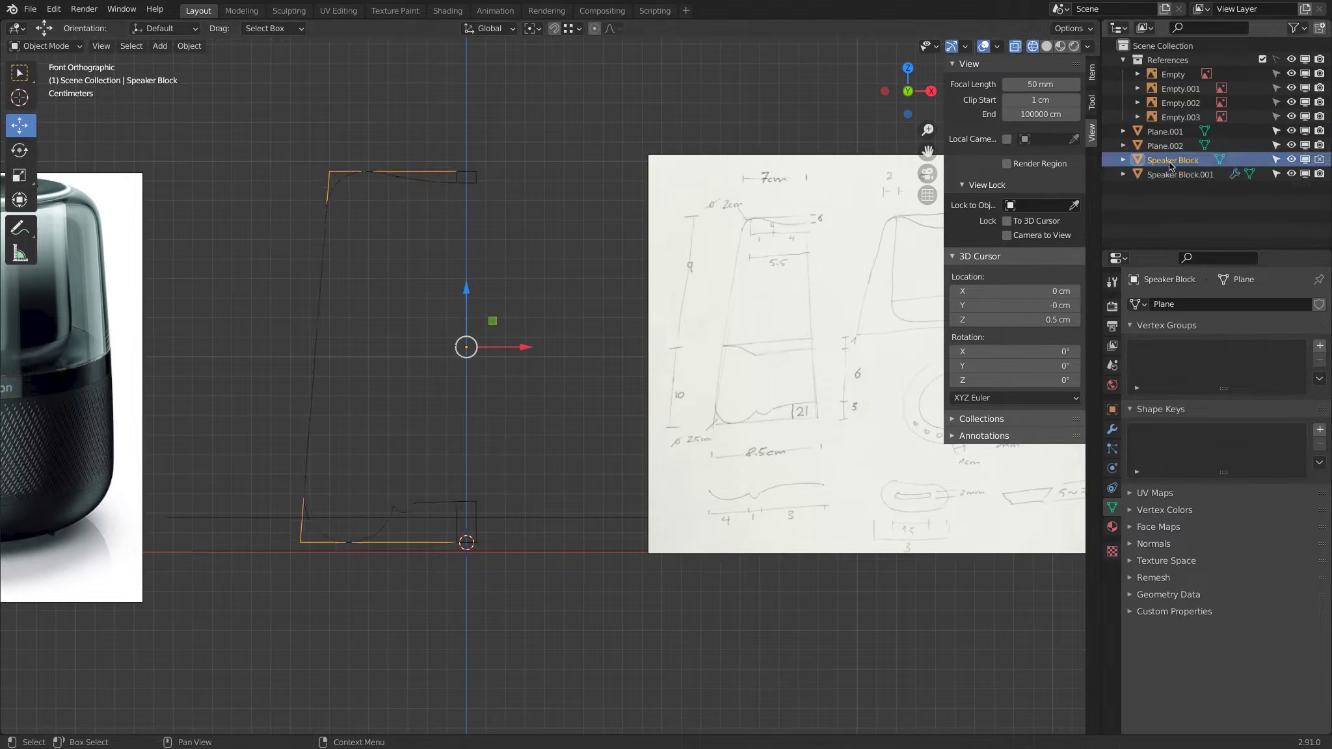
left_click(1290, 173)
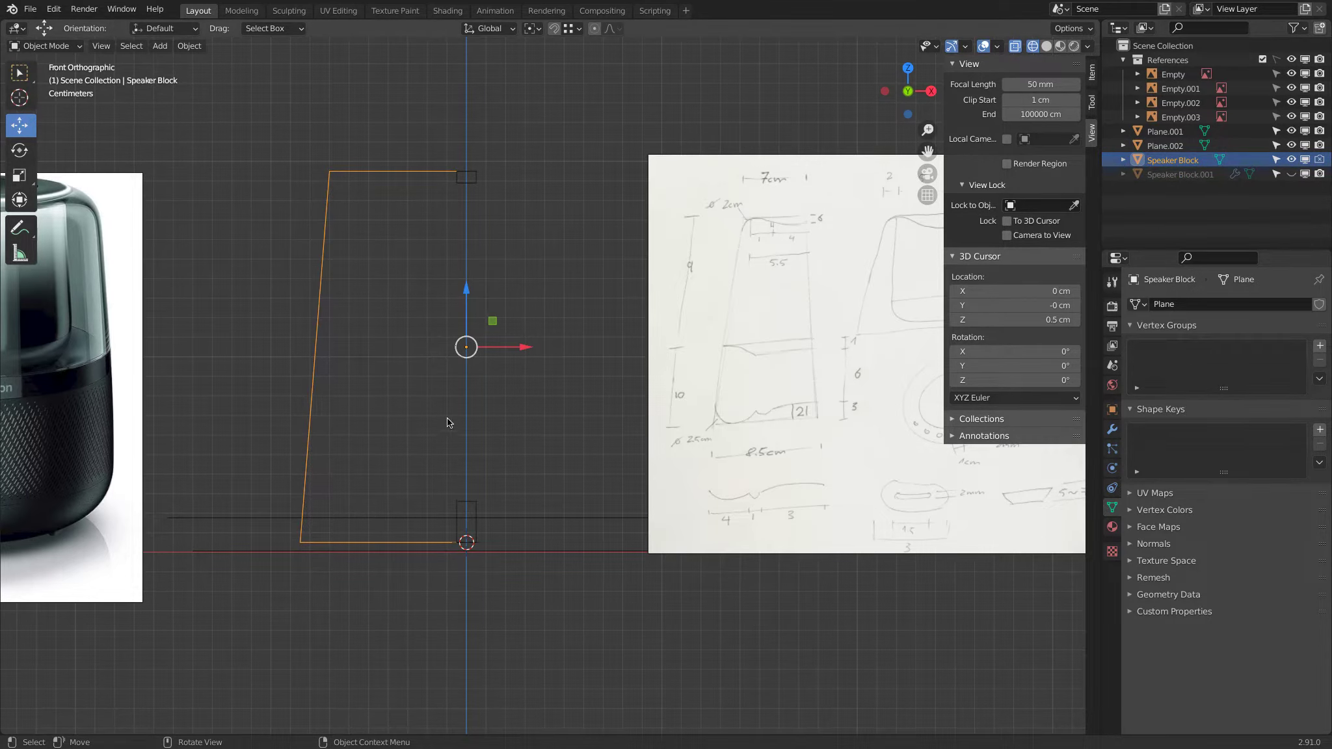
key("Tab")
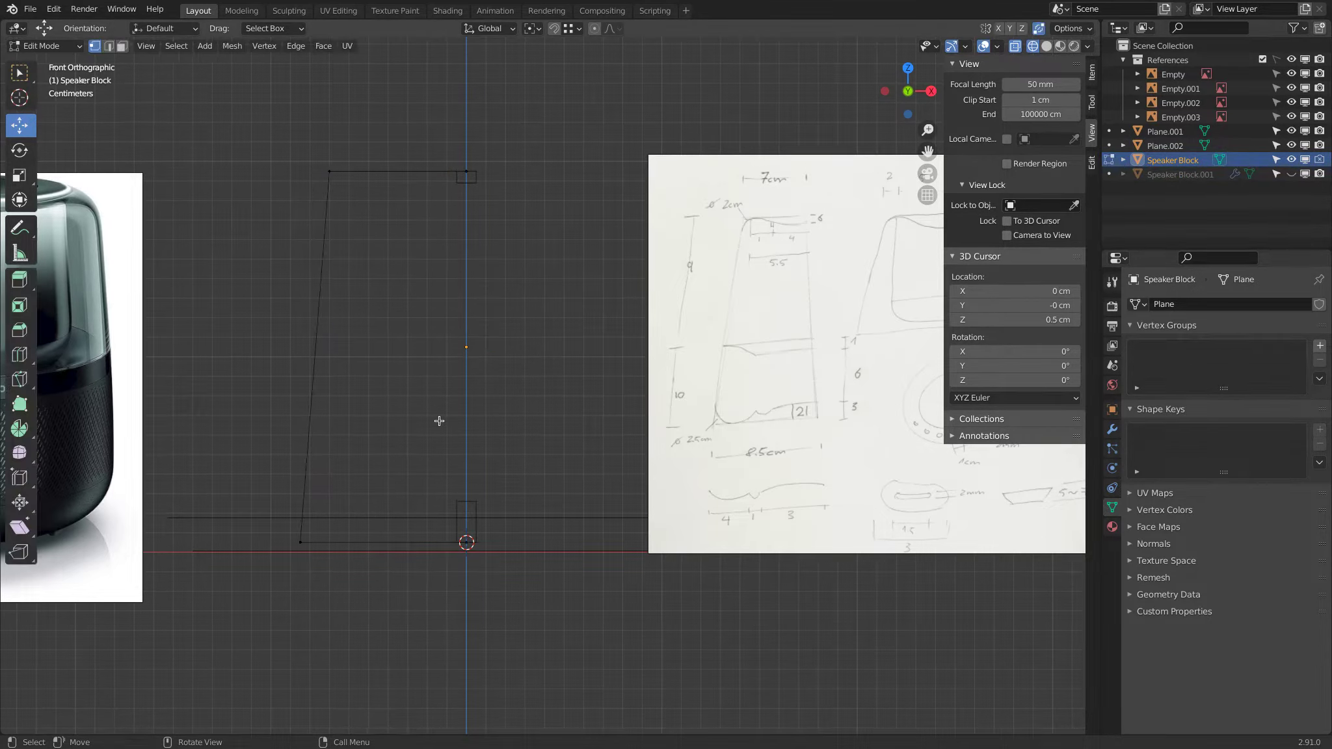
Turn on the edge length display and subdivide the slanted side edge of the Speaker Block outline with one cut
left_click(300, 542)
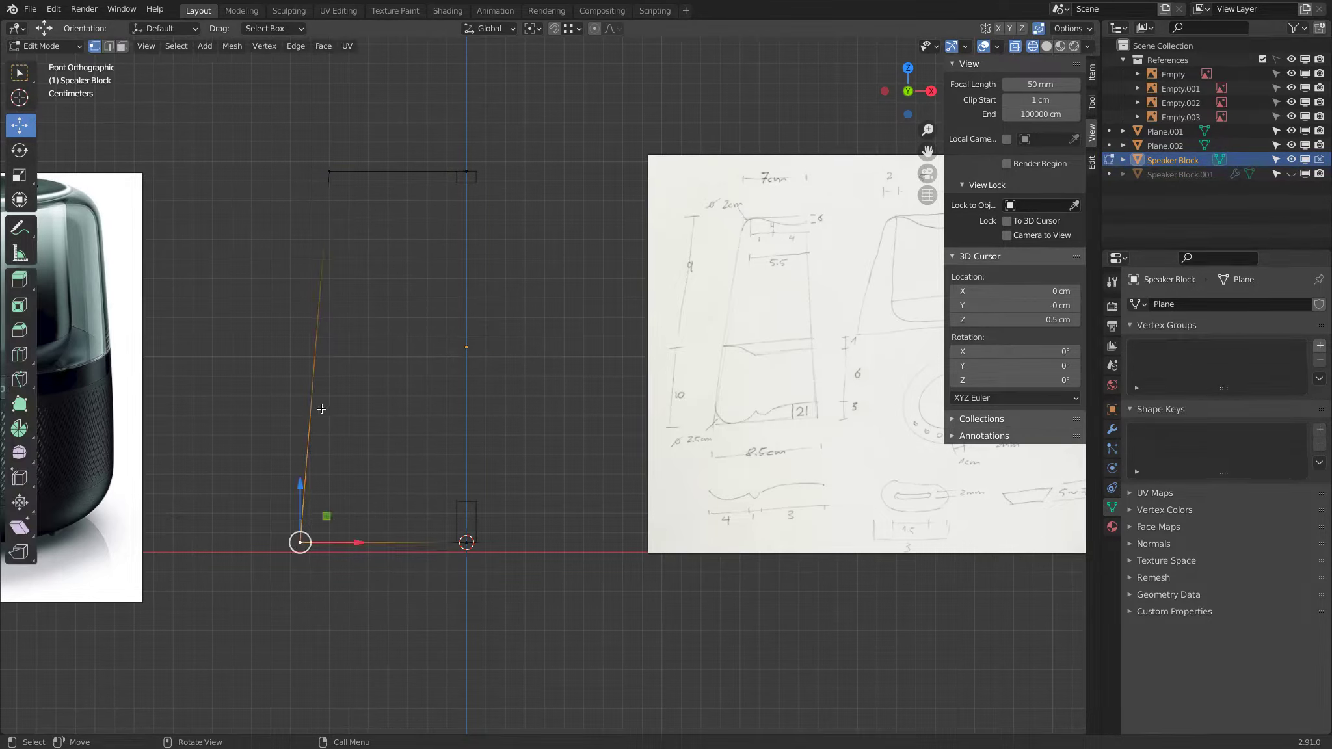
left_click(332, 174, "shift")
left_click(997, 47)
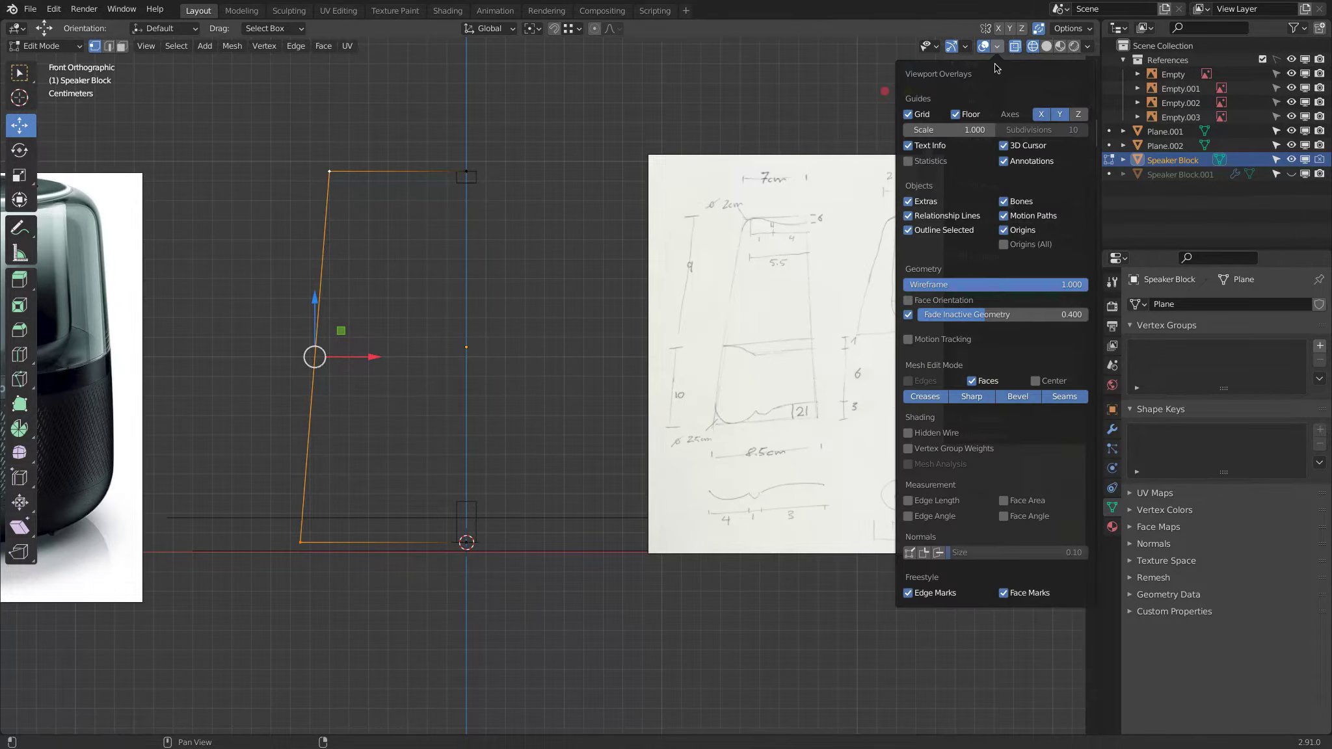
left_click(908, 501)
key("n")
scroll(285, 383, "up", 2)
middle_click_drag(286, 383, 399, 408, "shift")
right_click(399, 408)
left_click(398, 408)
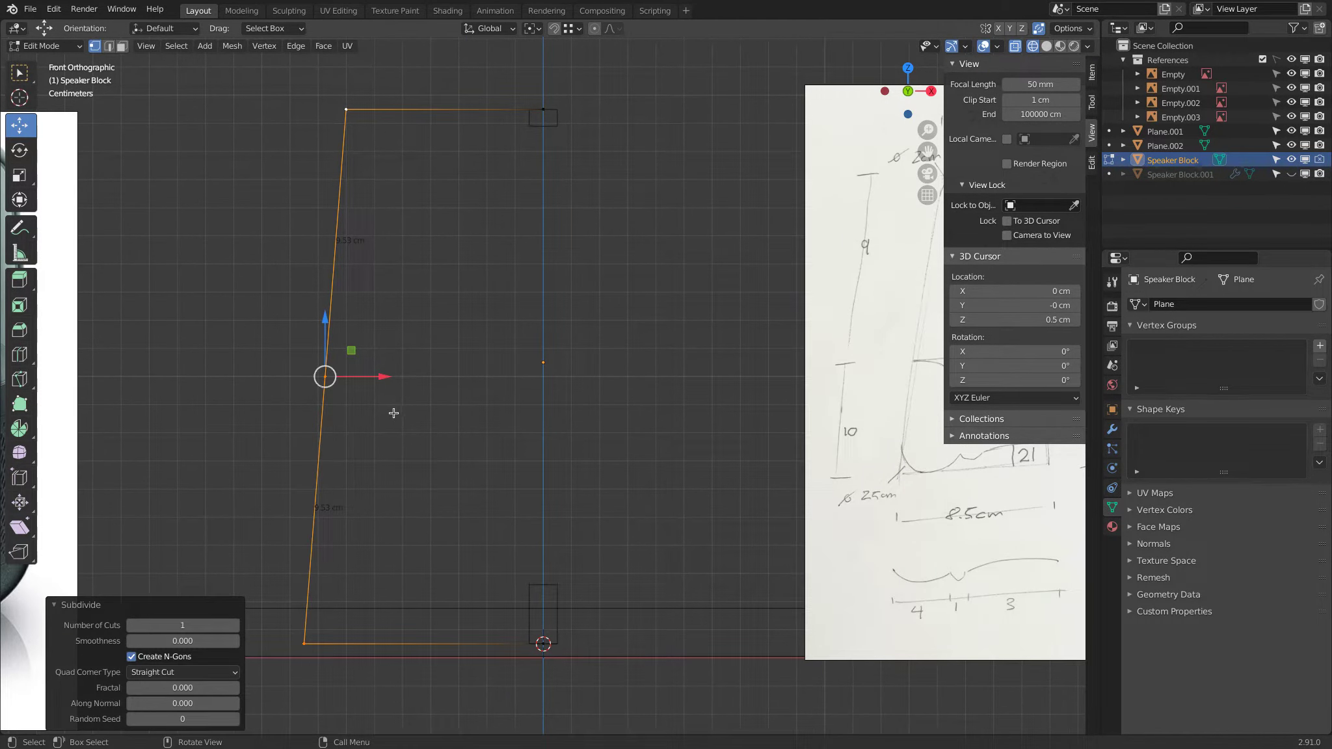
Slide the slanted edge's middle vertex upward by a factor of about 0.054 and snap the 3D cursor to it
left_click(348, 396)
key("shift+v")
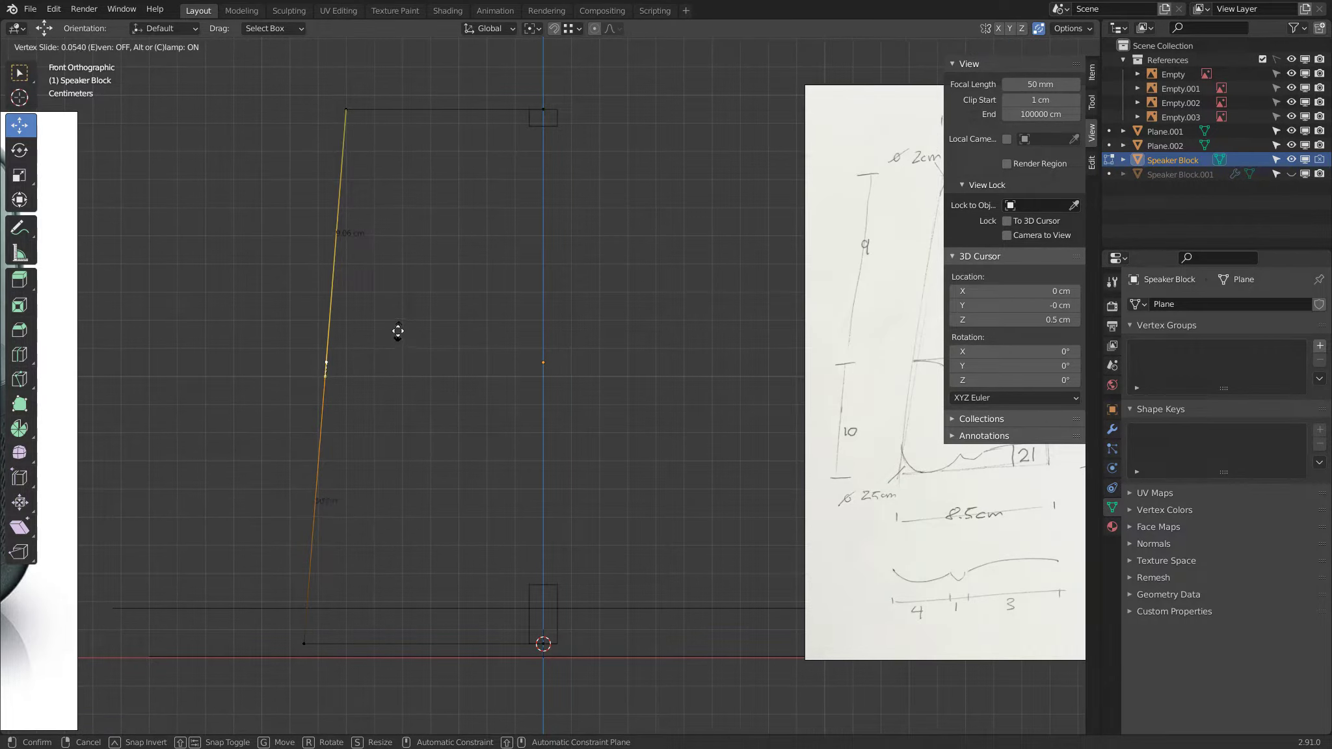
left_click(398, 331)
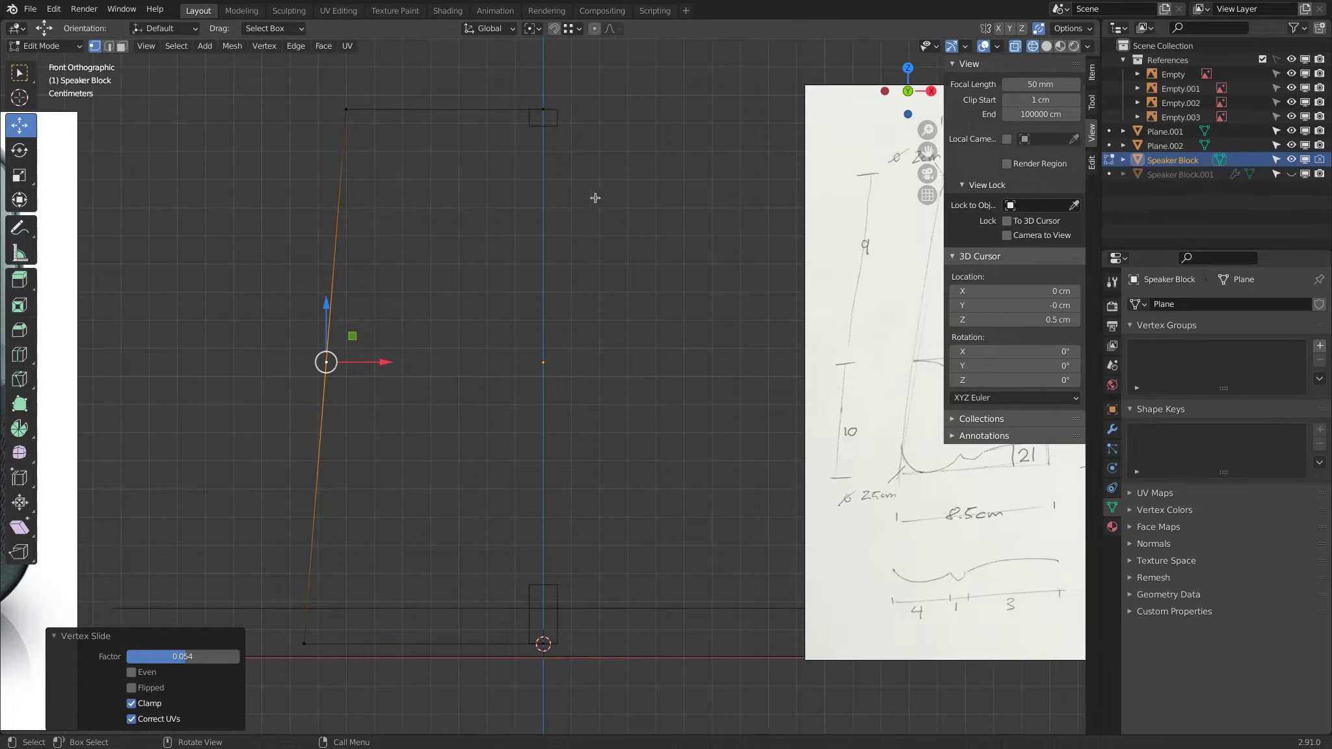
key("shift+s")
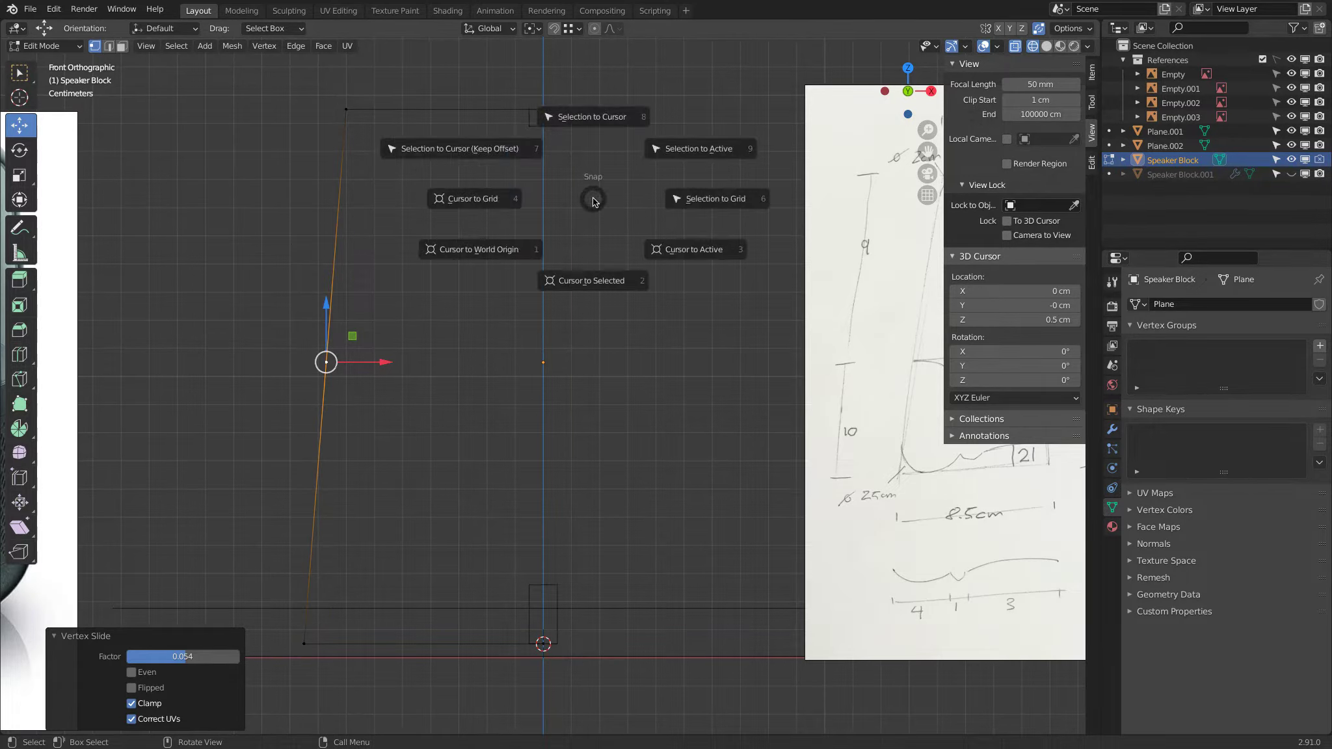
left_click(599, 286)
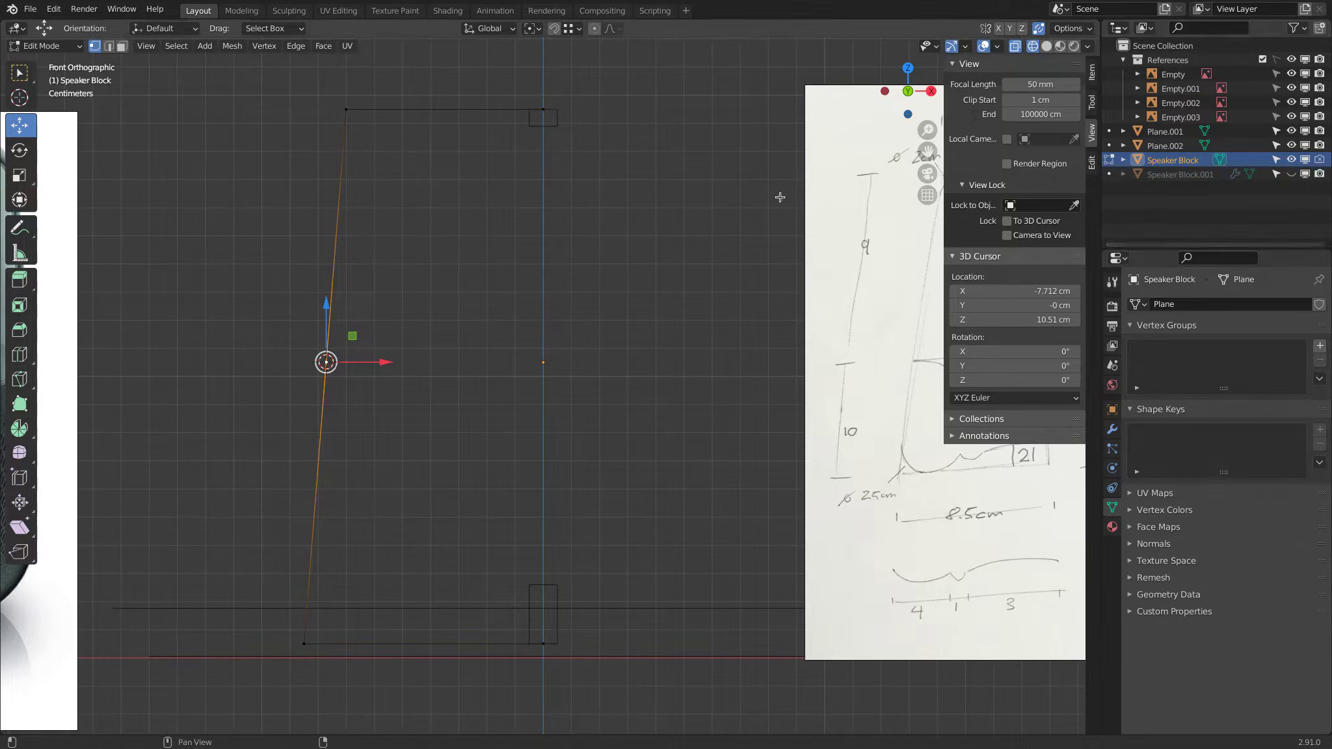
Hide Speaker Block, show Speaker Block.001, and open Speaker Block.001's mesh for editing
left_click(46, 46)
left_click(40, 60)
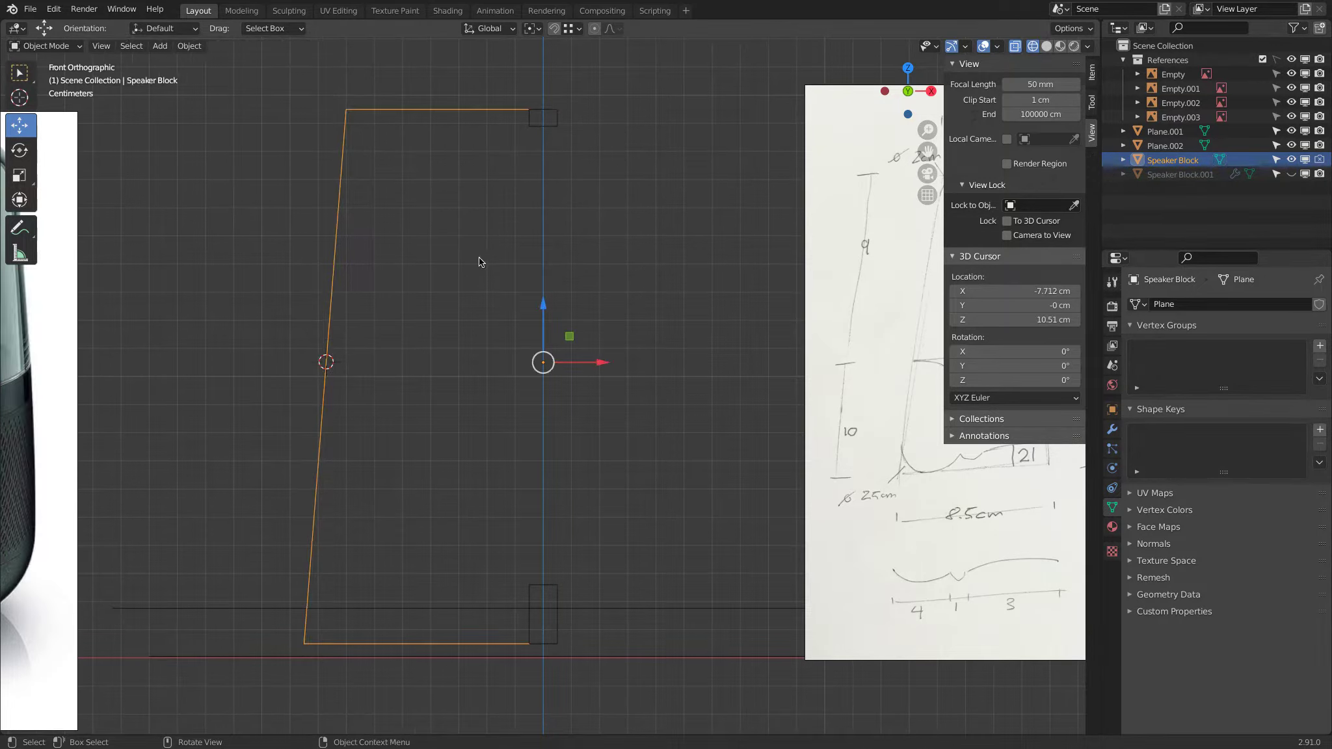
left_click(1292, 160)
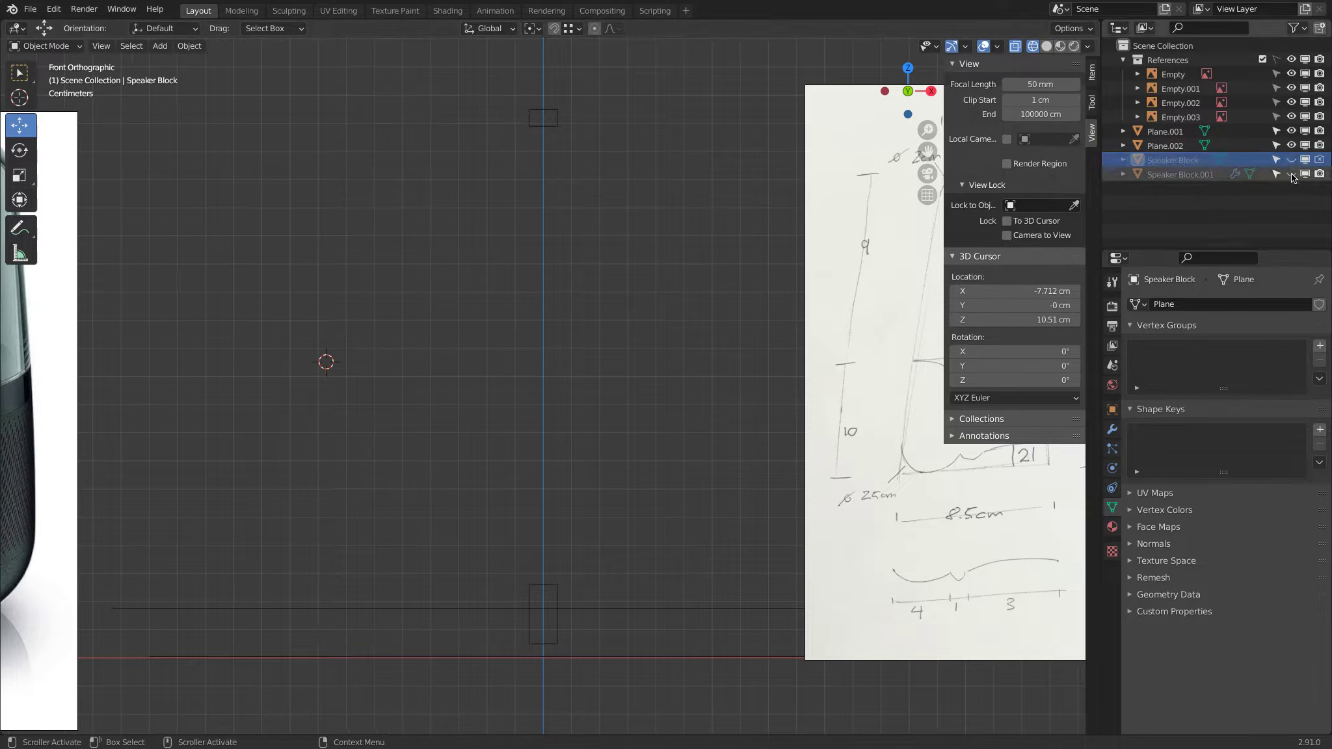
left_click(1291, 175)
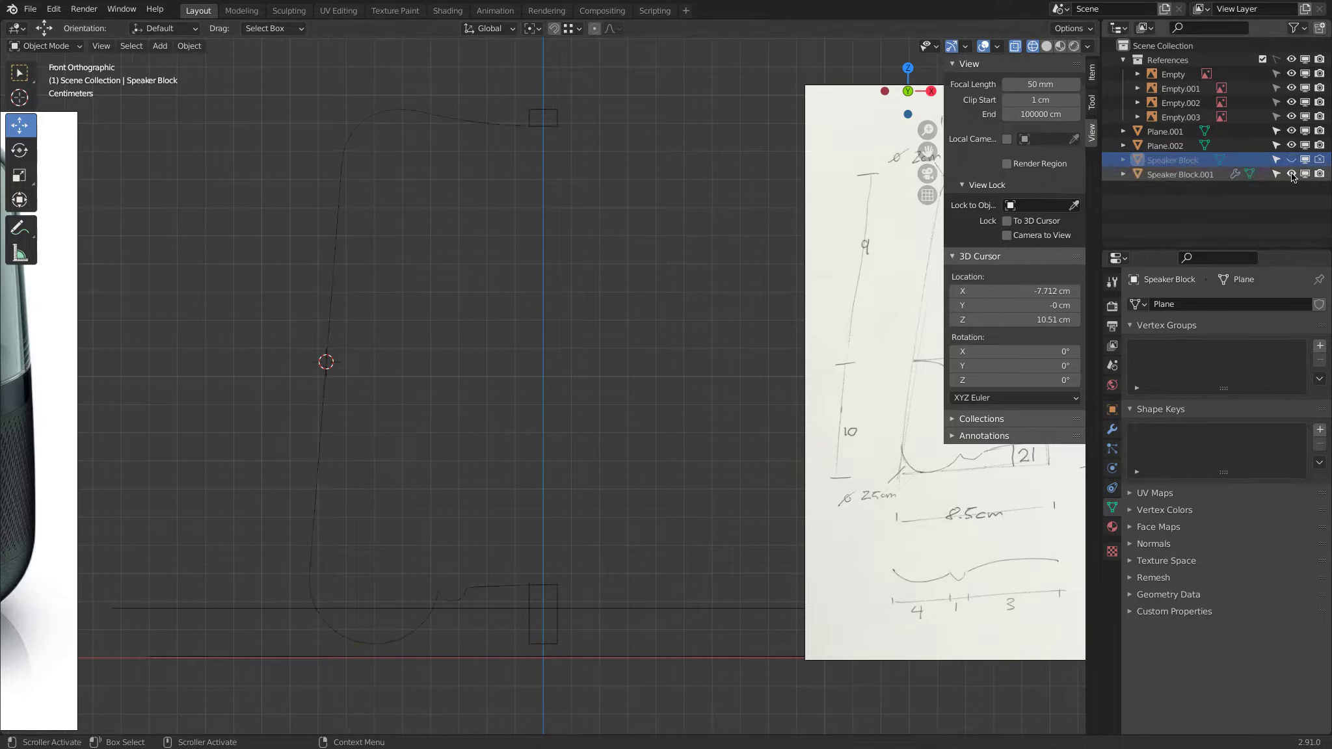
left_click(324, 396)
key("Tab")
Subdivide the long slanted side edge between the upper and lower rounded corners of the profile
left_click(314, 567)
left_click(342, 166, "shift")
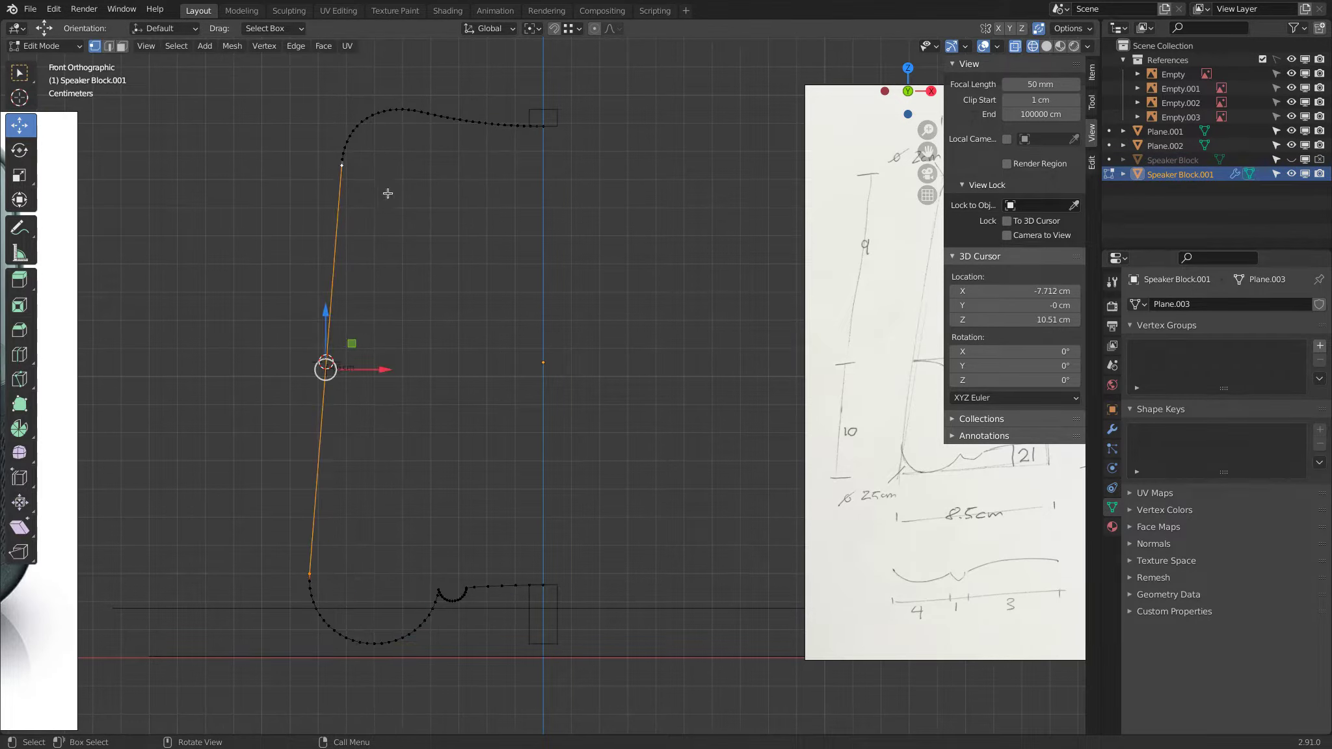
right_click(430, 230)
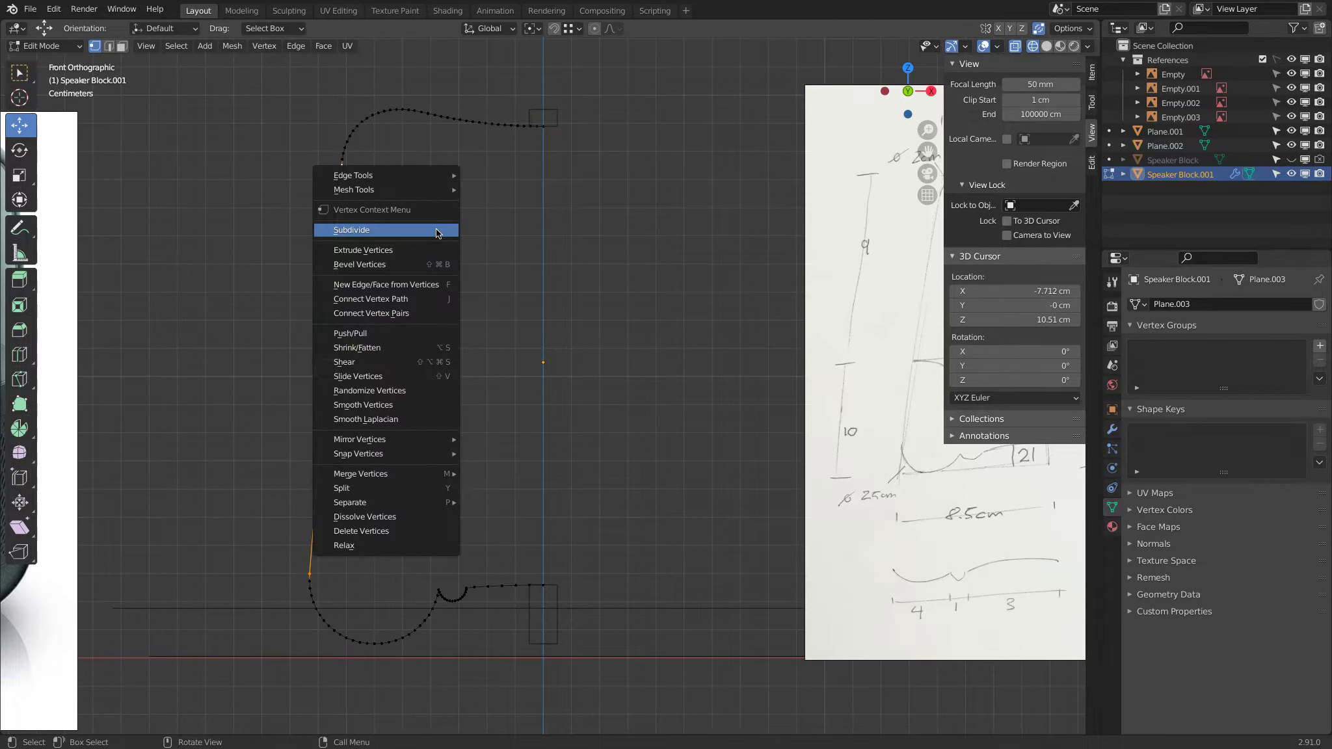
left_click(431, 229)
left_click(354, 406)
Slide the new side-edge vertex up to the 3D cursor, by a factor of about 0.036
left_click(327, 368)
scroll(343, 358, "up", 4)
middle_click_drag(318, 369, 604, 383, "shift")
key("shift+v")
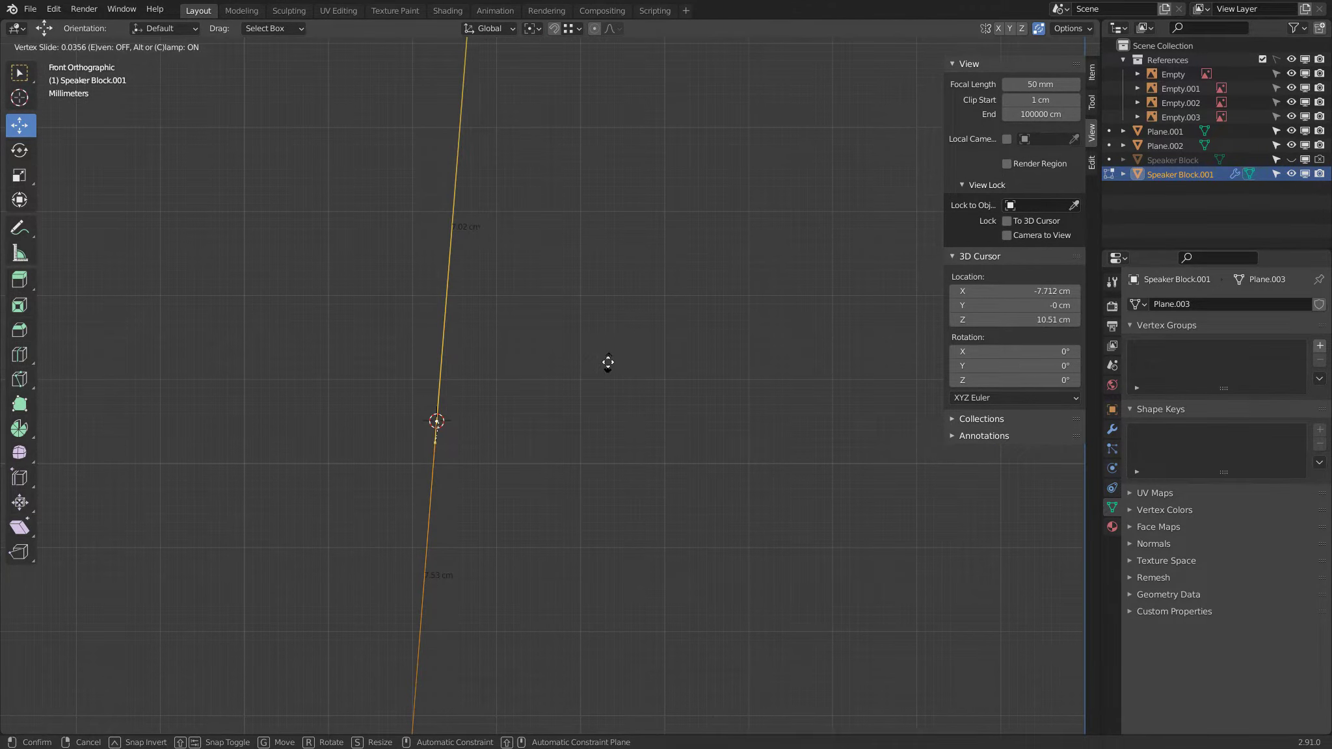
left_click(608, 362)
scroll(606, 363, "down", 4)
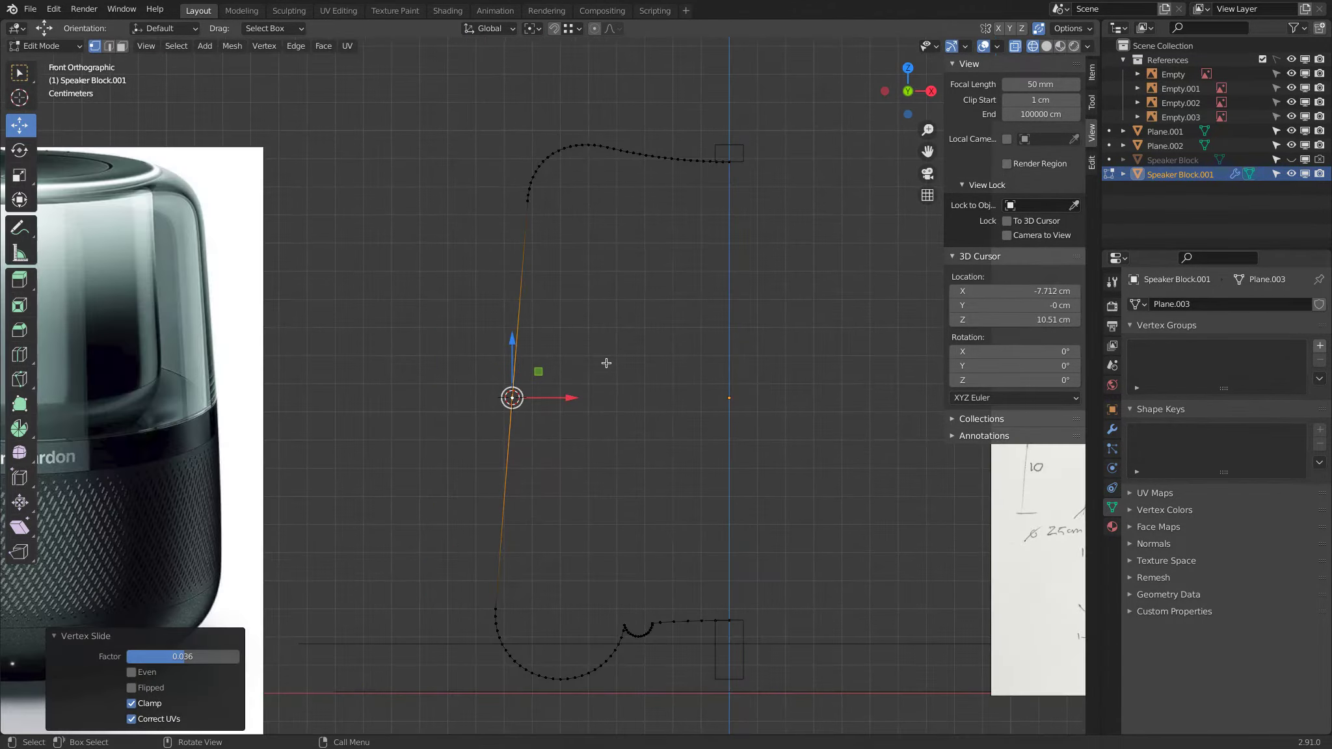
Move the side-edge vertex freely off the line and snap it exactly to the 3D cursor
key("g")
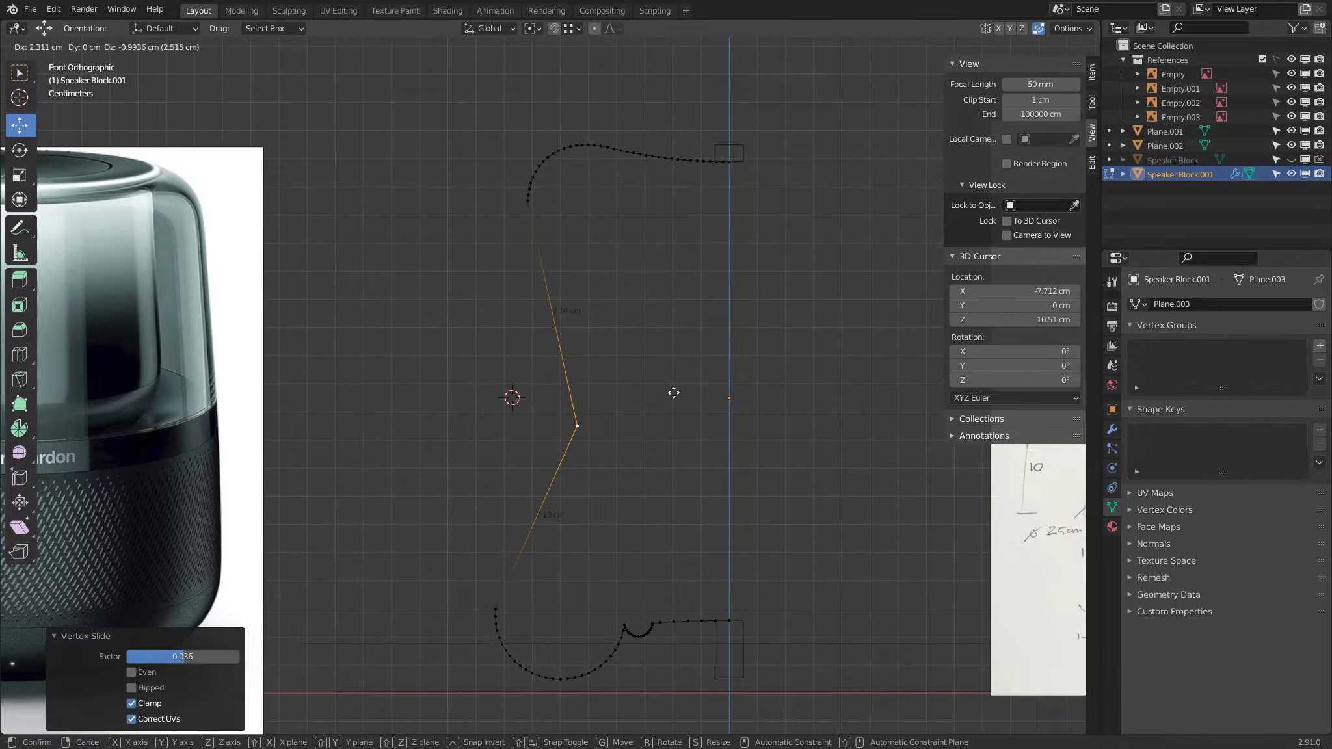
left_click(675, 390)
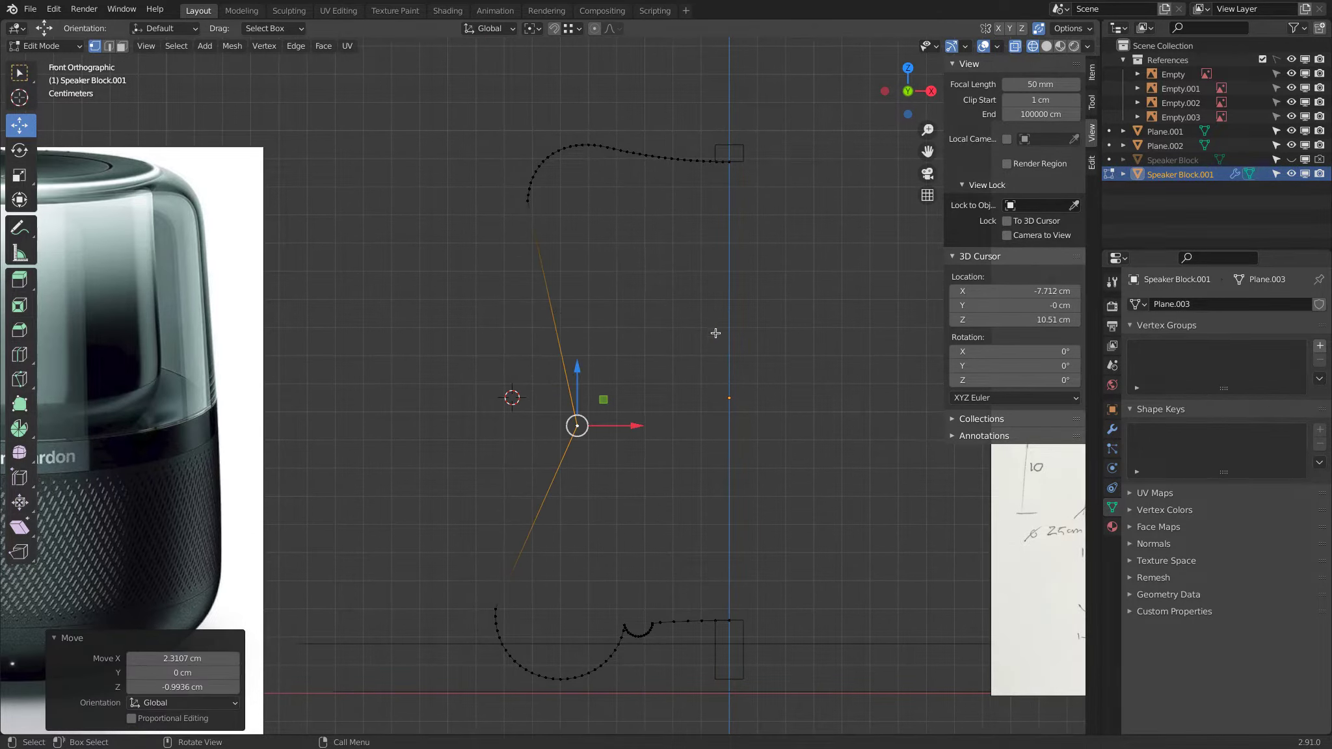
key("shift+s")
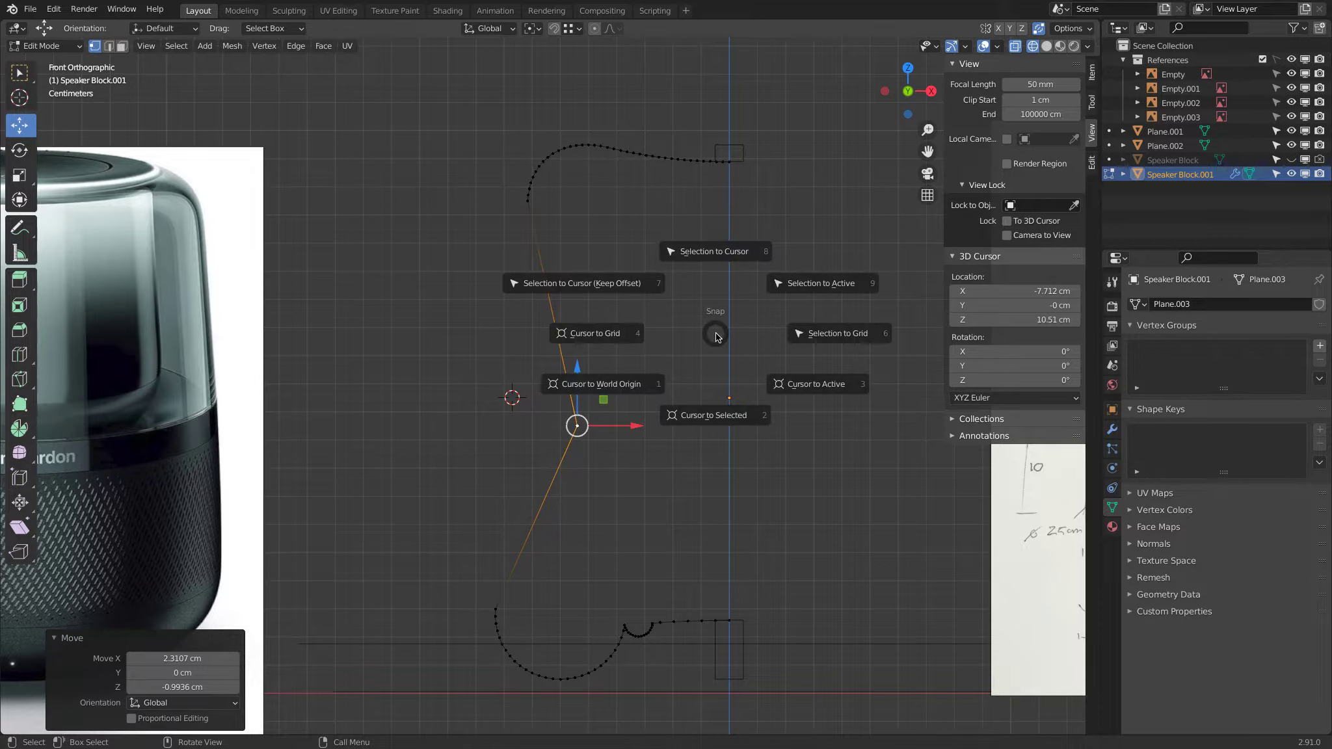
left_click(743, 258)
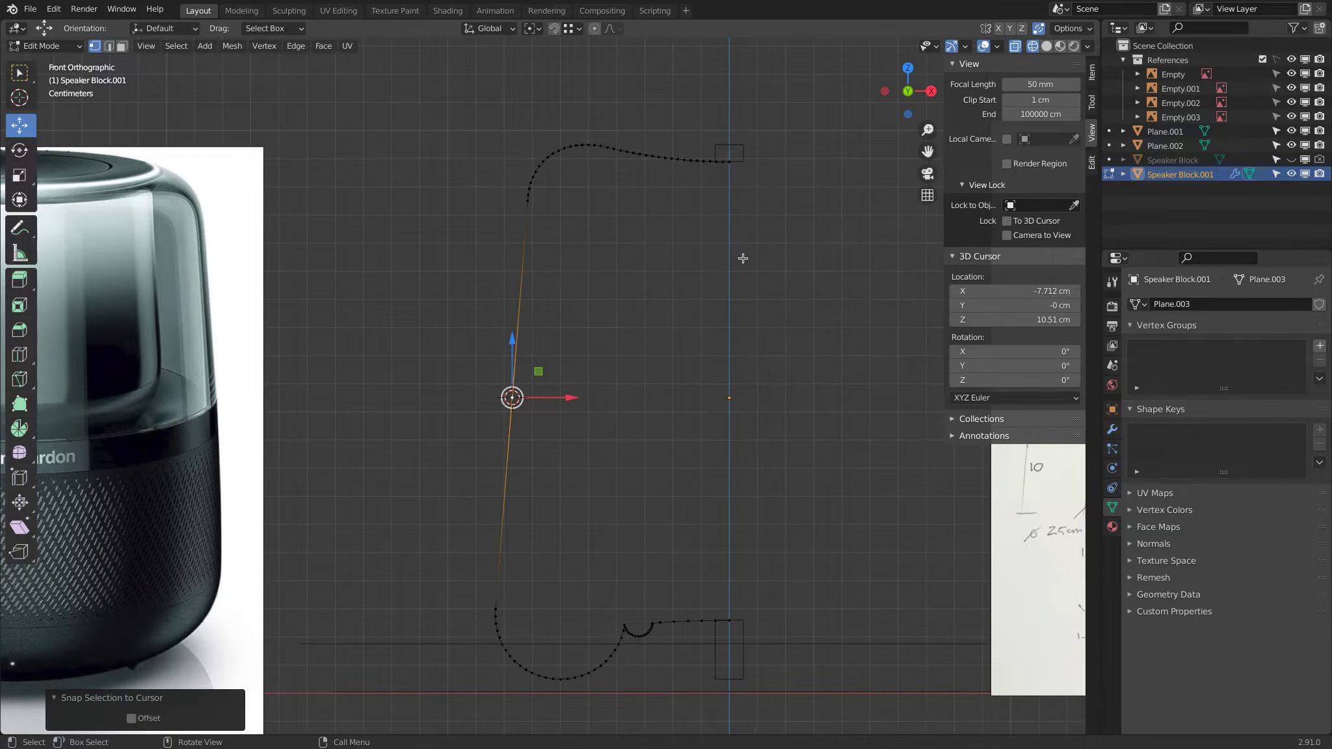
With edge lengths hidden, duplicate the outer half of the large bottom arc, offsetting the copy about 2.43 cm in X and 9.15 cm in Z
scroll(743, 258, "down", 2)
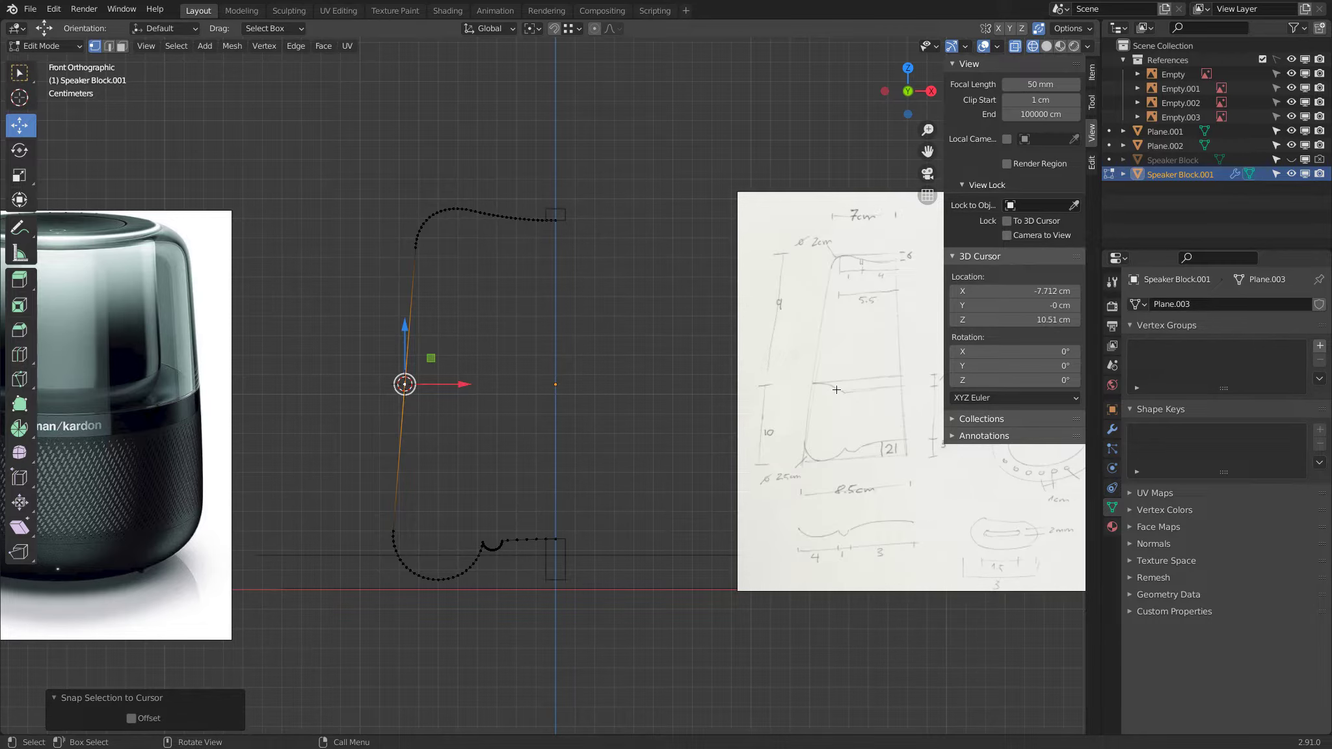
scroll(161, 589, "up", 2)
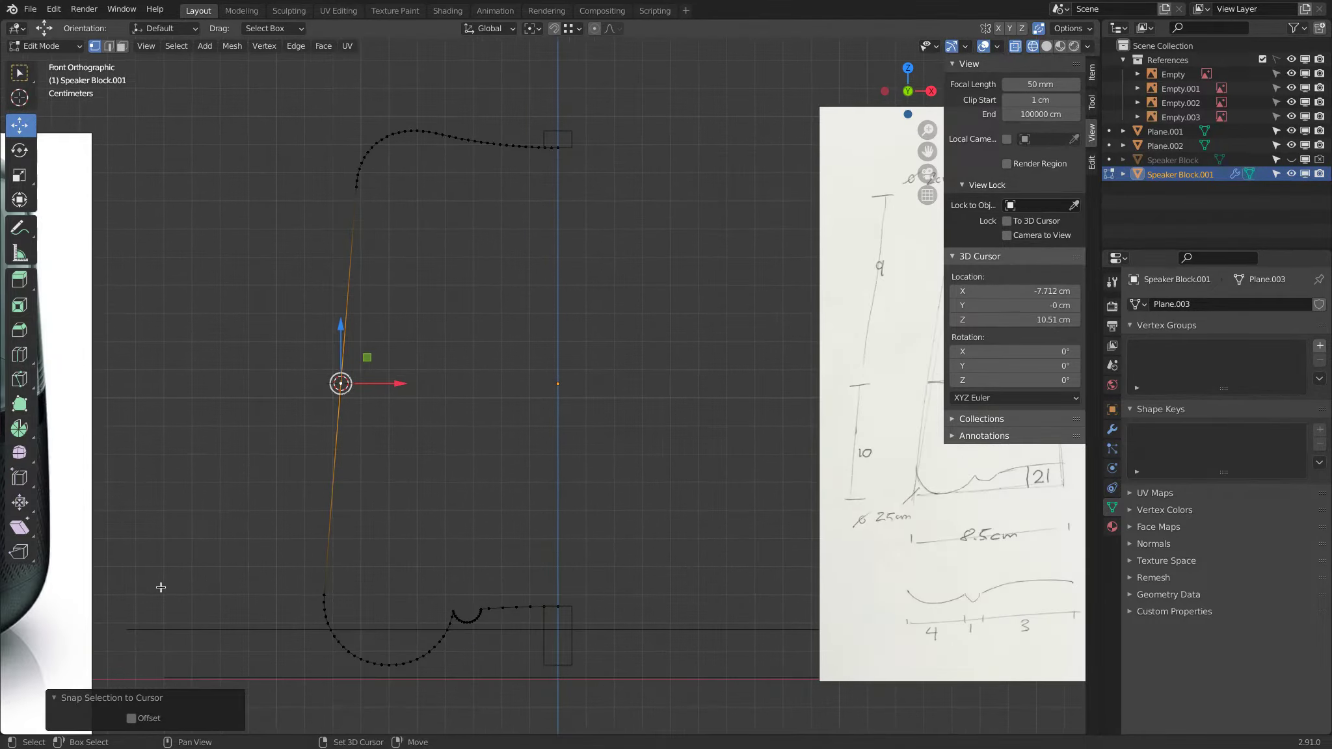
middle_click_drag(385, 483, 450, 315, "shift")
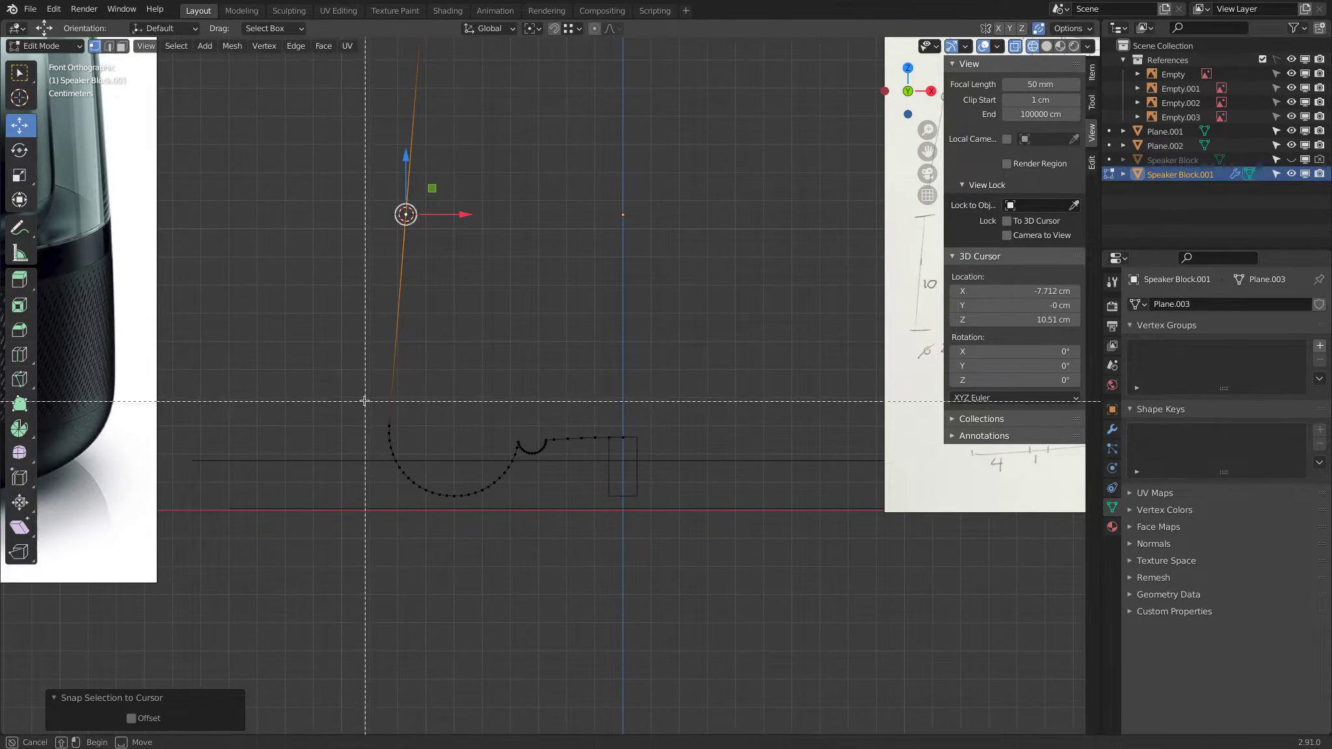
key("a")
key("alt+a")
key("b")
left_click_drag(348, 394, 455, 512)
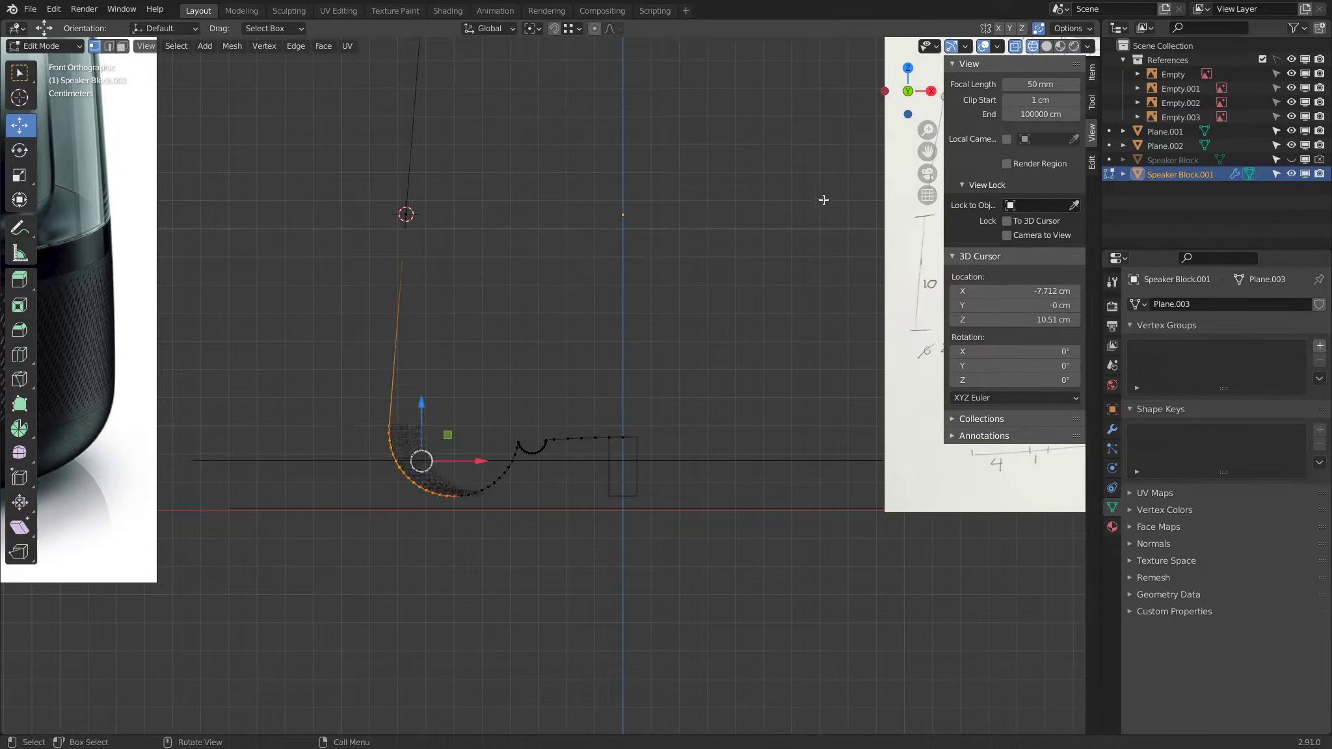
left_click(997, 45)
left_click(940, 500)
middle_click_drag(547, 300, 464, 429, "shift")
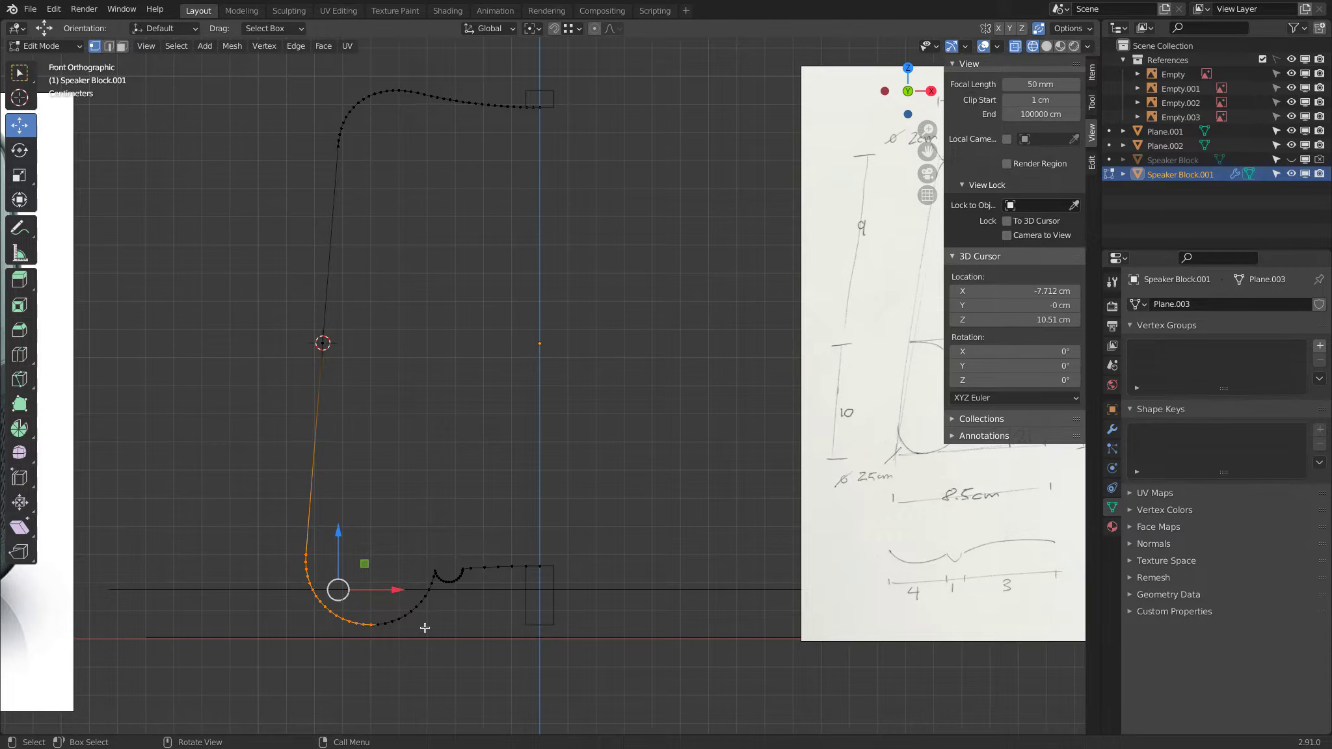
key("shift+d")
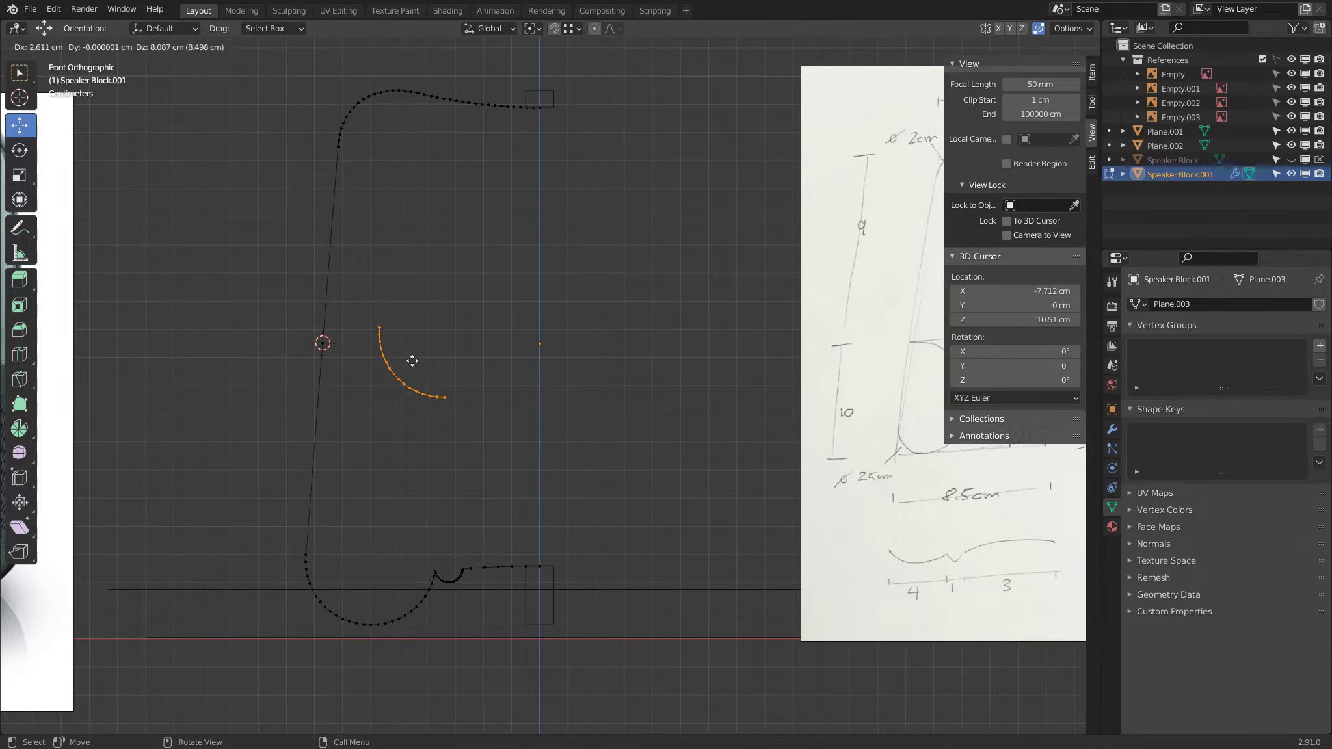
left_click(403, 329)
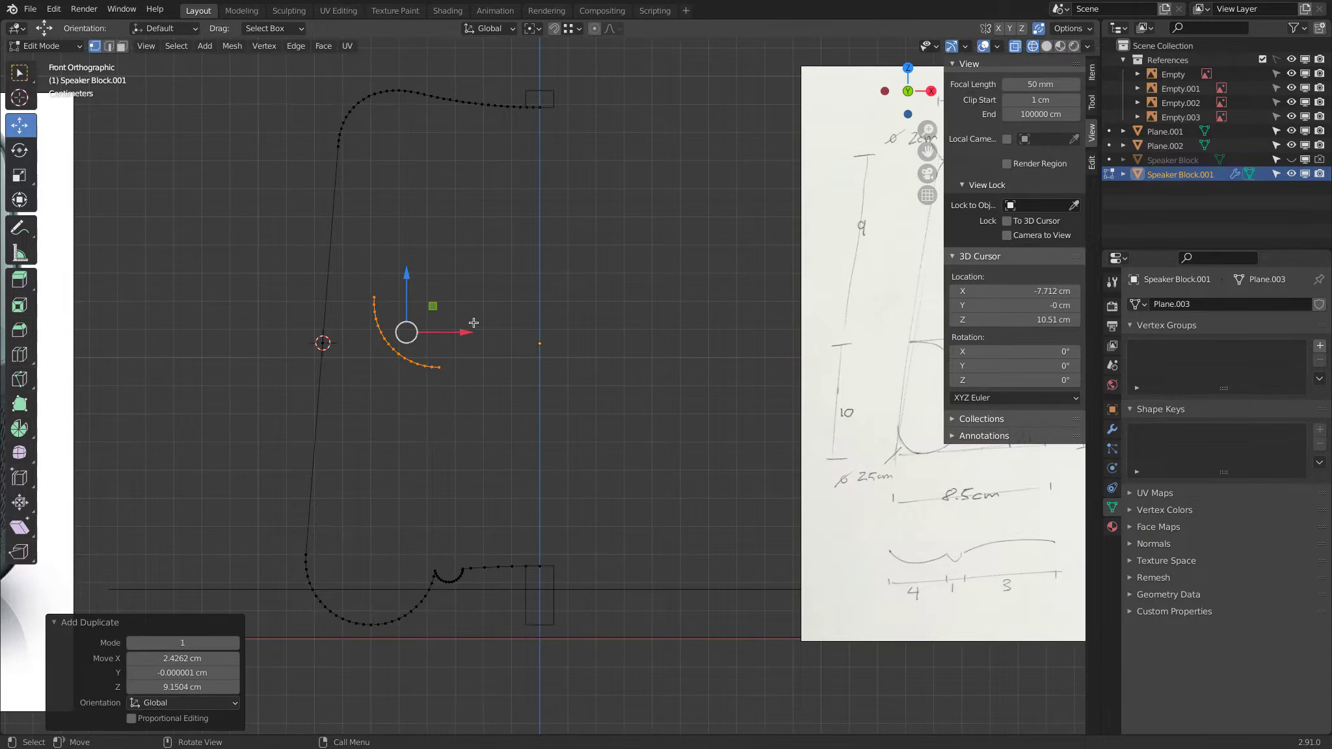
Mirror the duplicated arc along global Z and along global X
key("ctrl+m")
key("z")
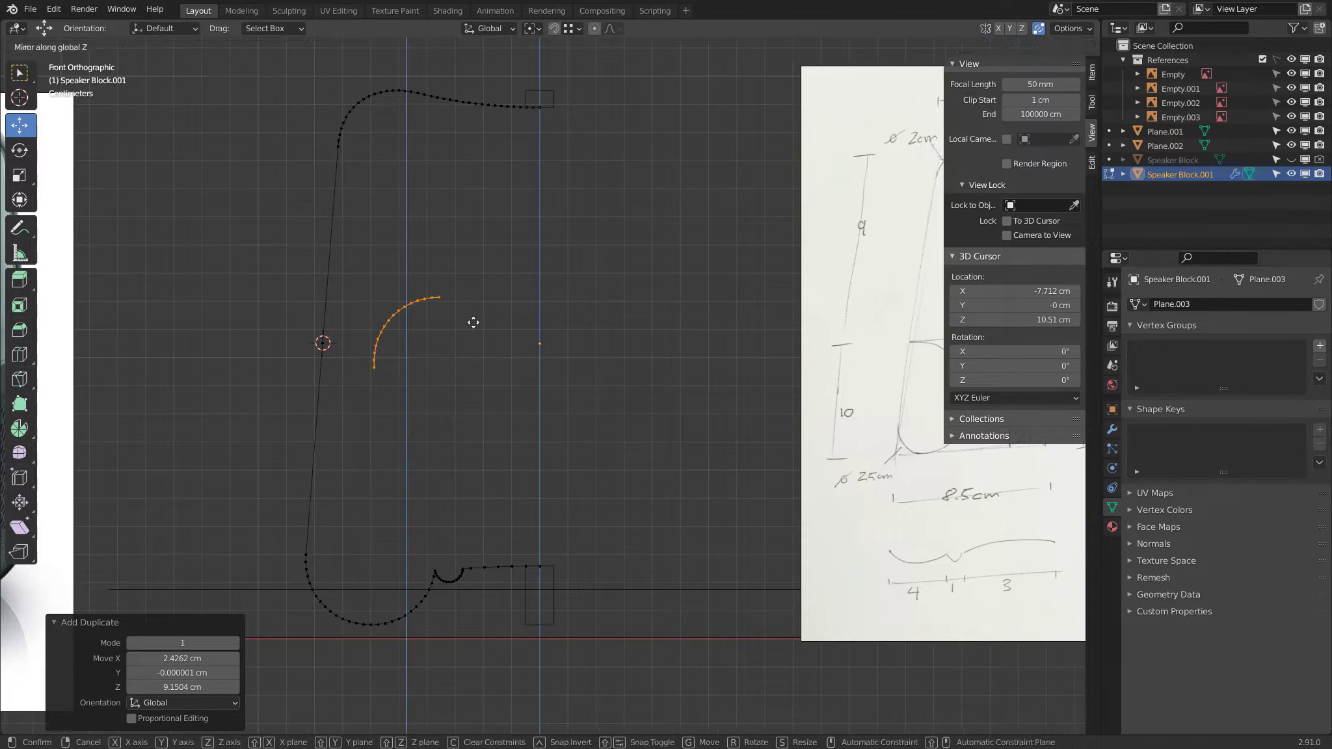
key("Return")
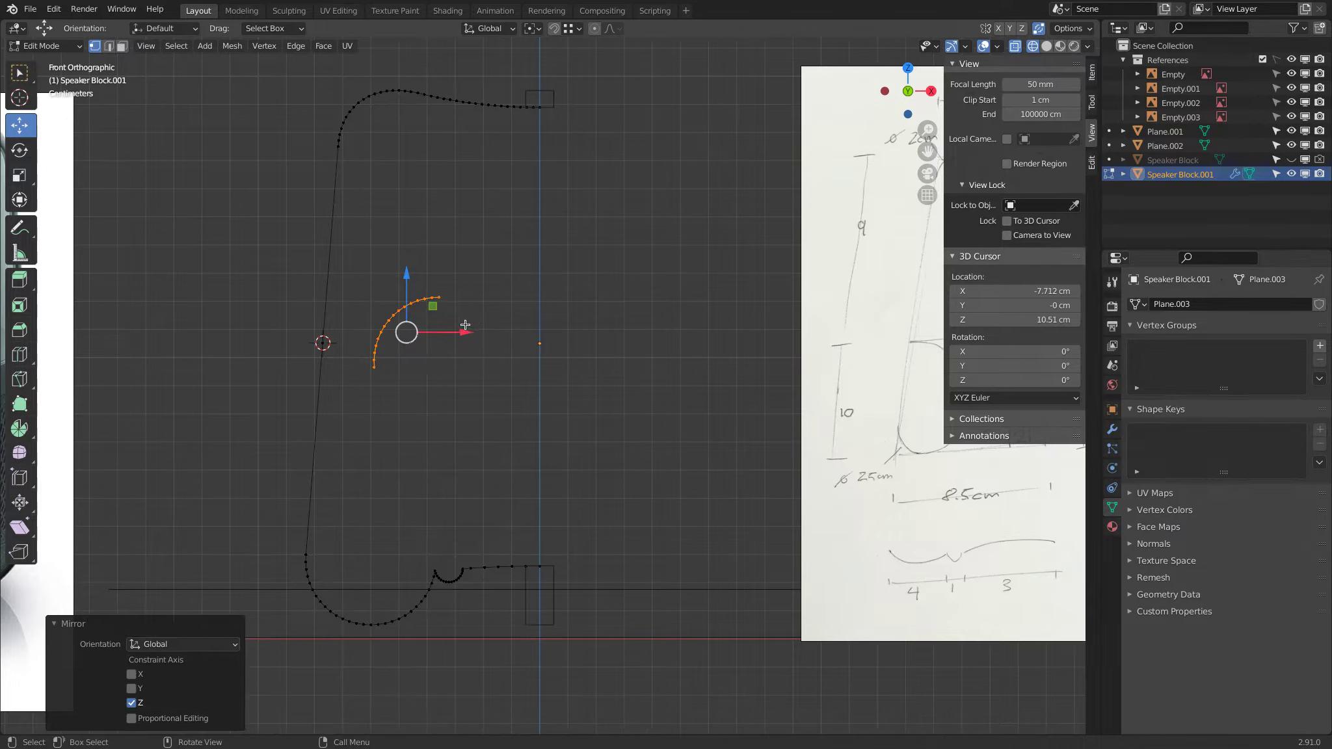
key("ctrl+m")
key("x")
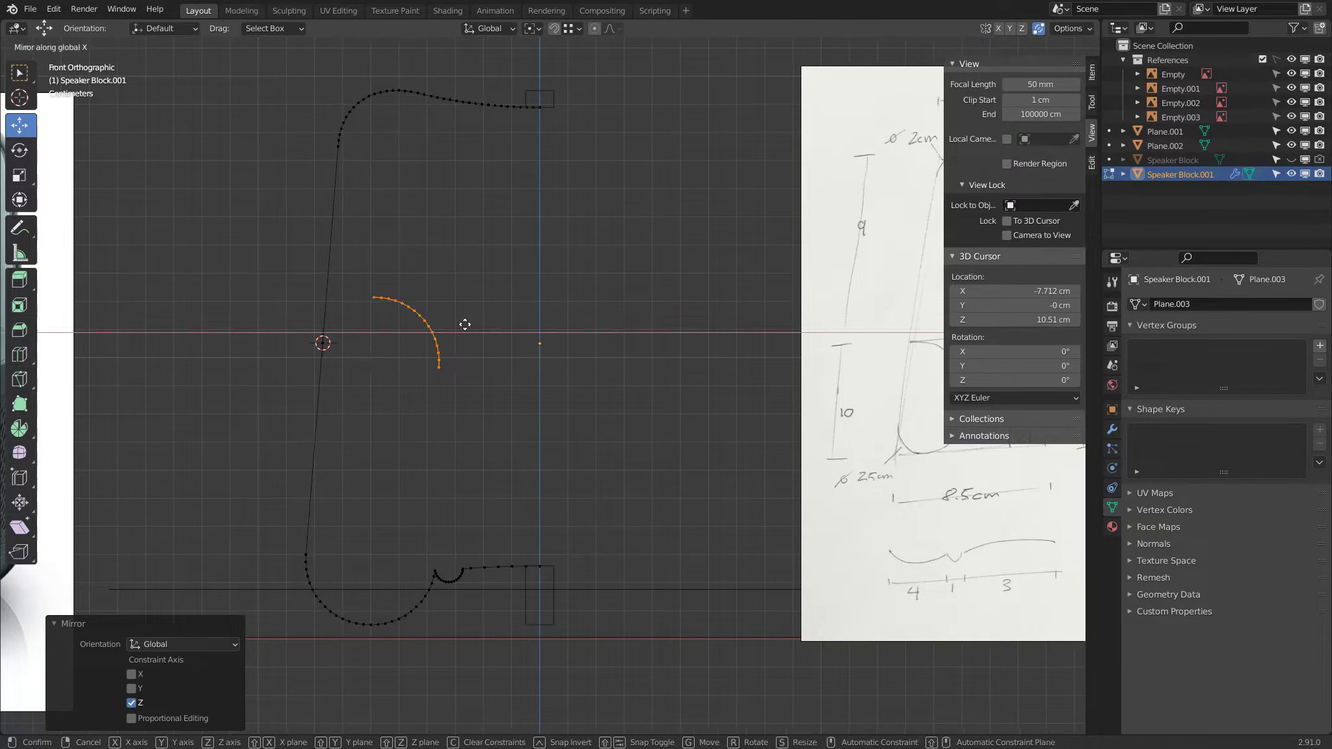
key("Return")
Move the mirrored arc about -1.83 cm in X and -1.63 cm in Z so its upper end meets the 3D cursor, and deselect it
scroll(460, 324, "up", 2)
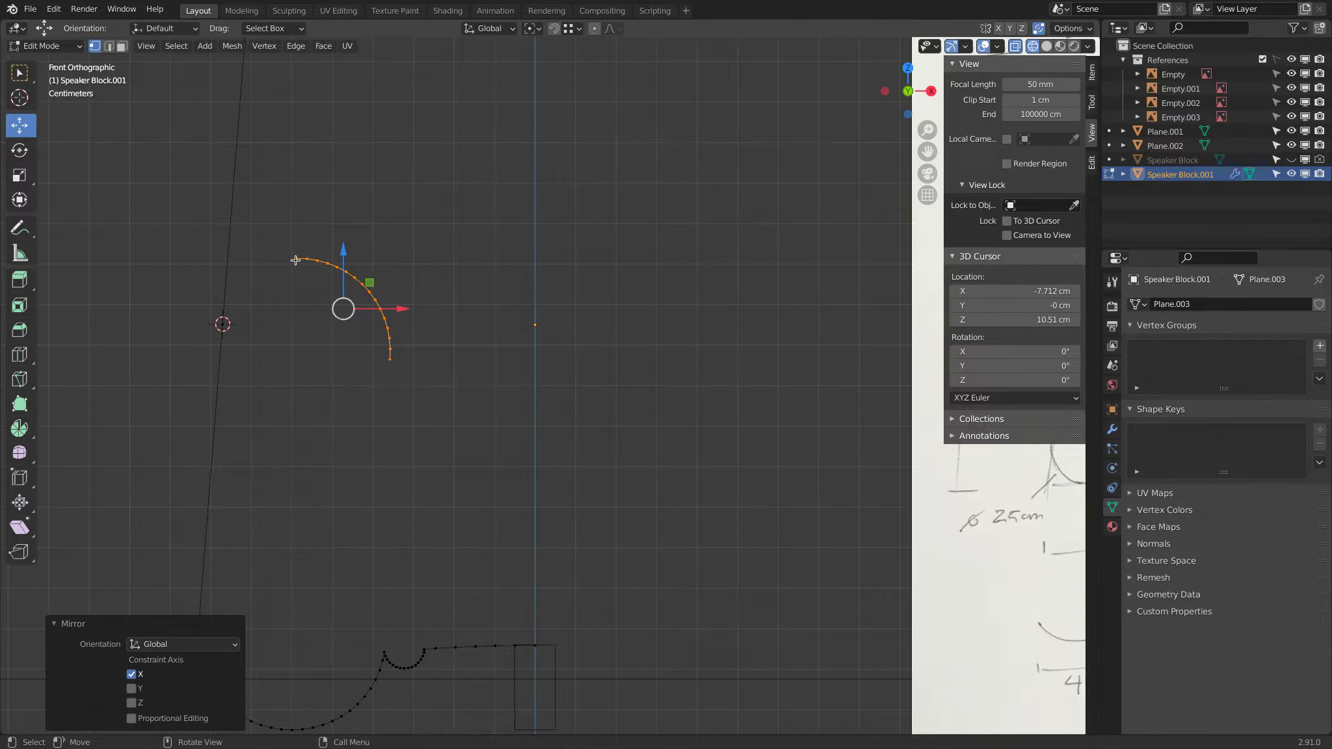
key("g")
left_click(223, 325)
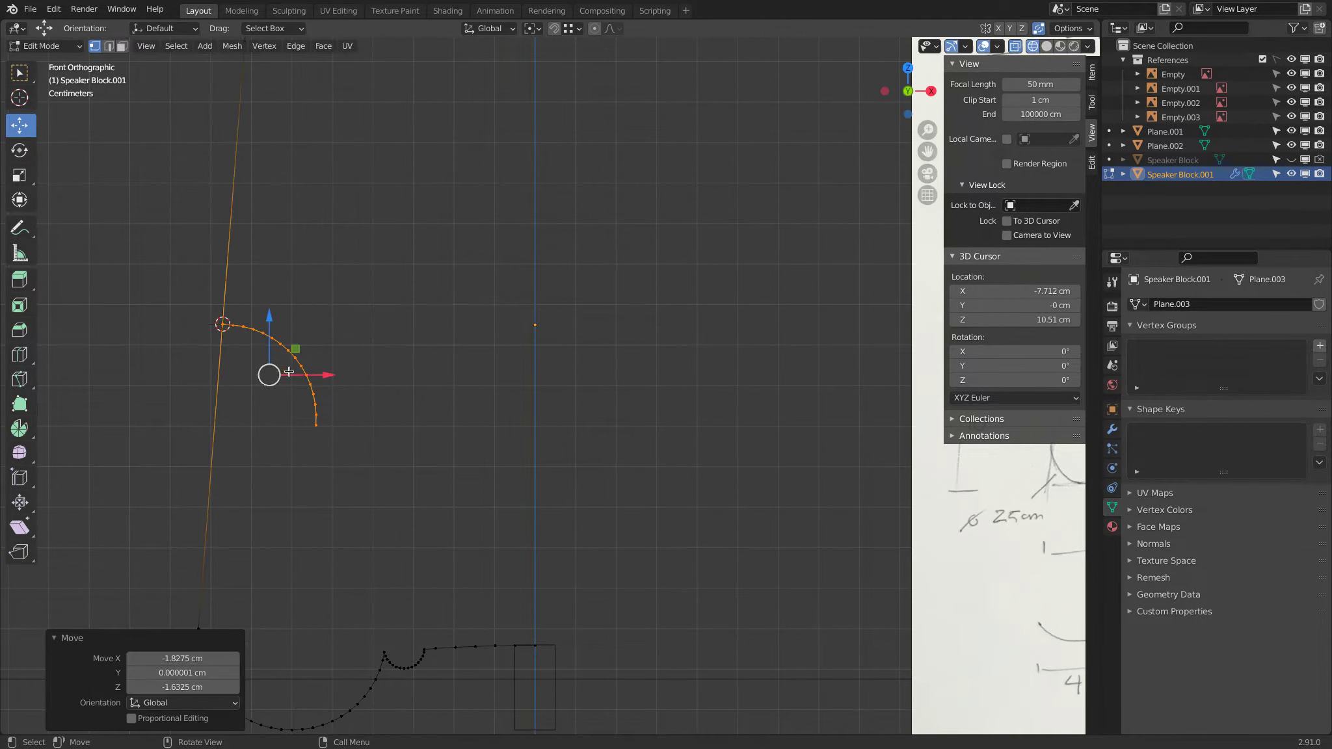
scroll(390, 376, "down", 4)
left_click(521, 376)
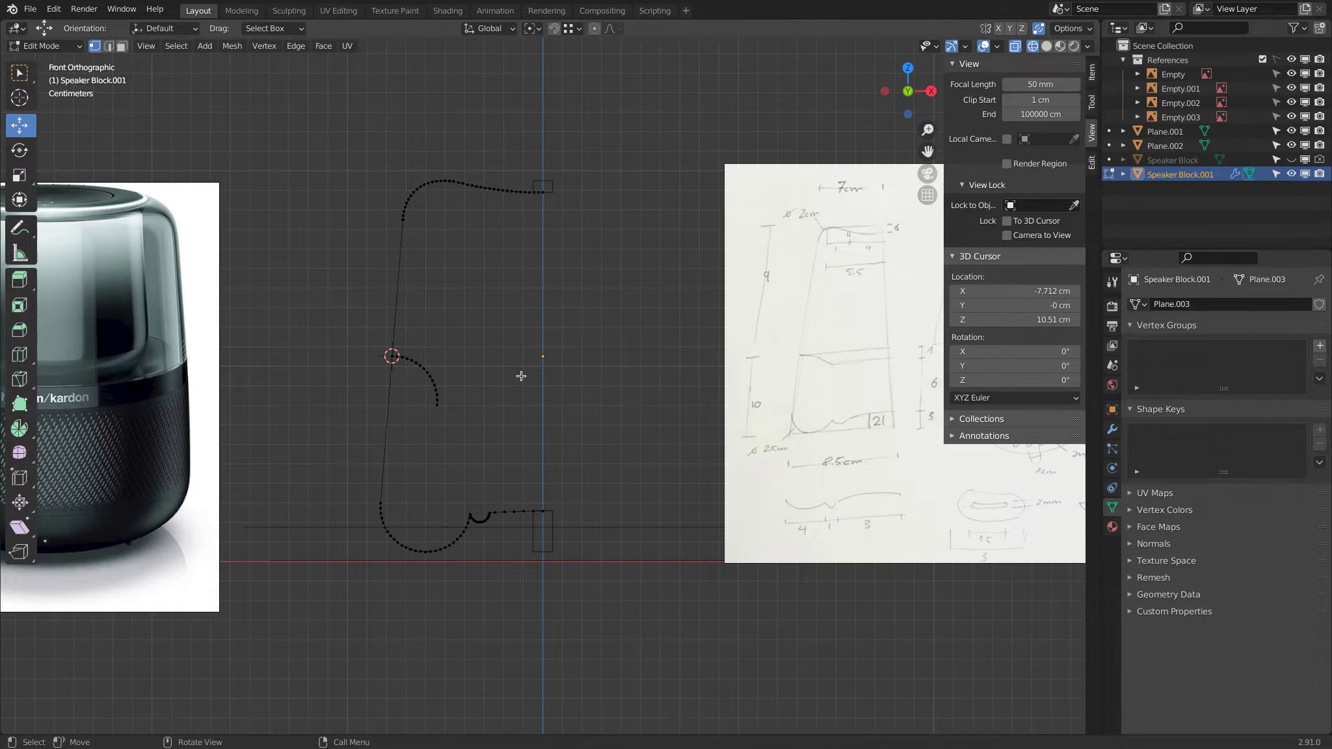
Extrude a vertex midway along the dividing arc about 6.59 cm along X, and move the new end -0.5 cm in X onto the centre axis
scroll(521, 376, "up", 3)
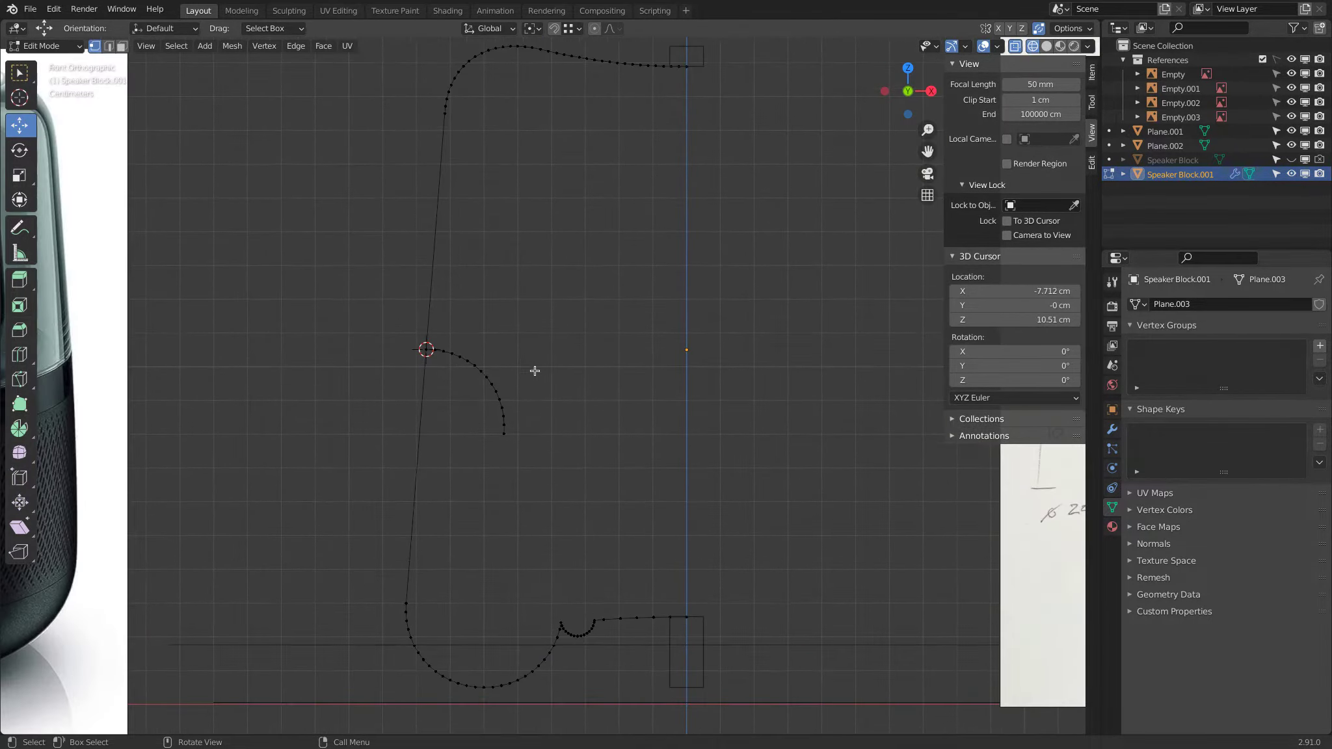
left_click(484, 368)
key("g")
key("x")
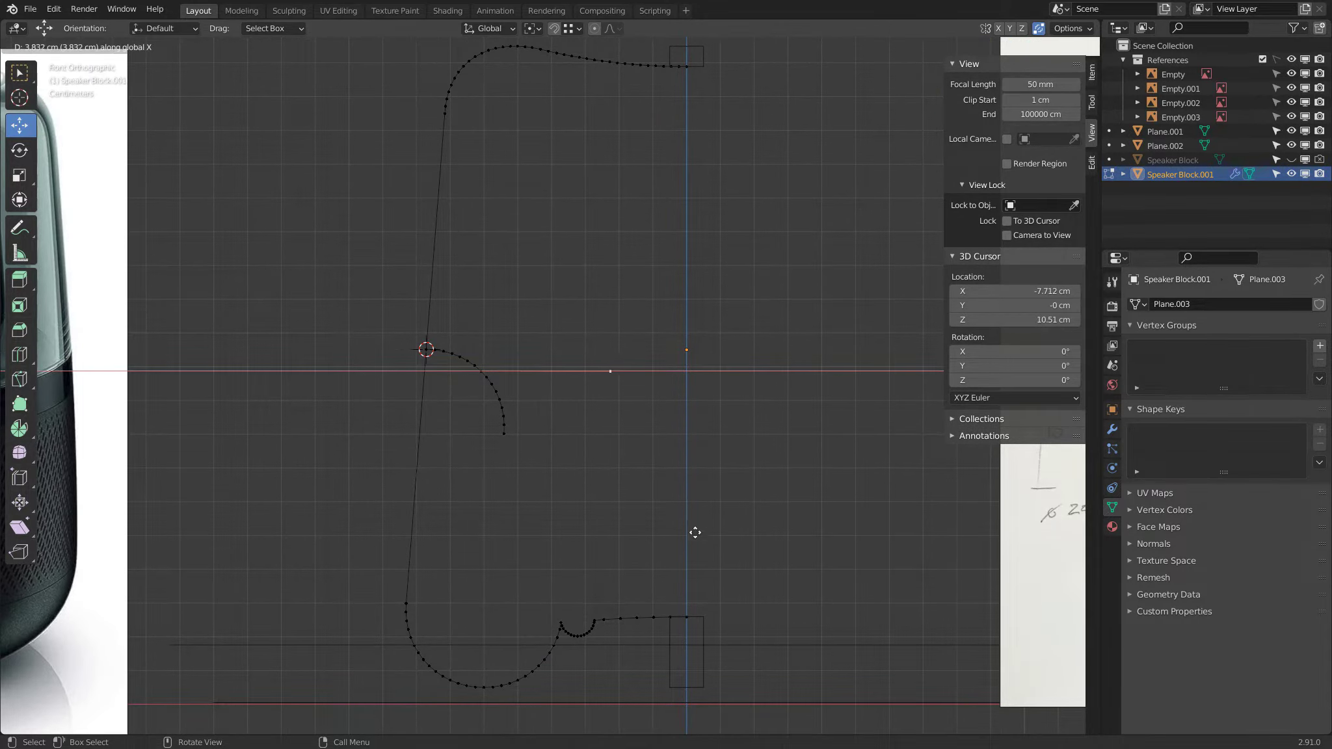
left_click(709, 616)
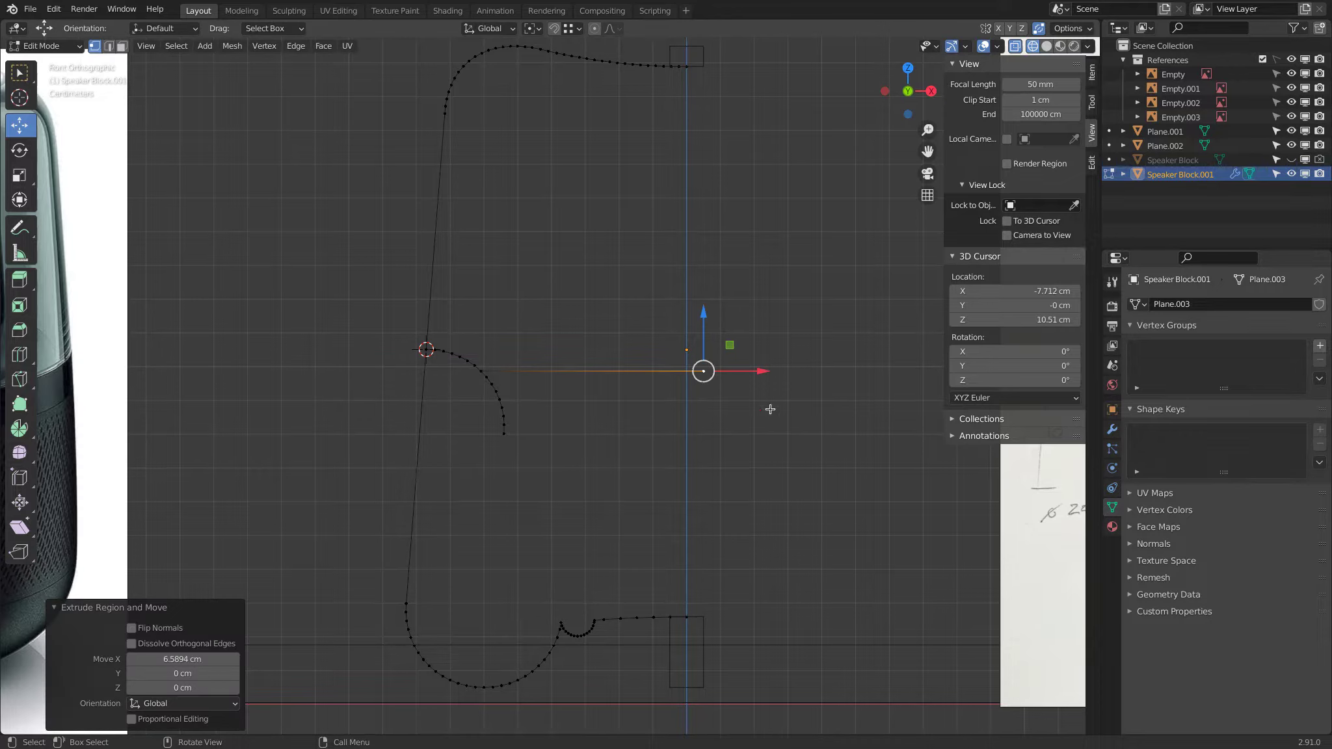
key("g")
key("x")
left_click(682, 616)
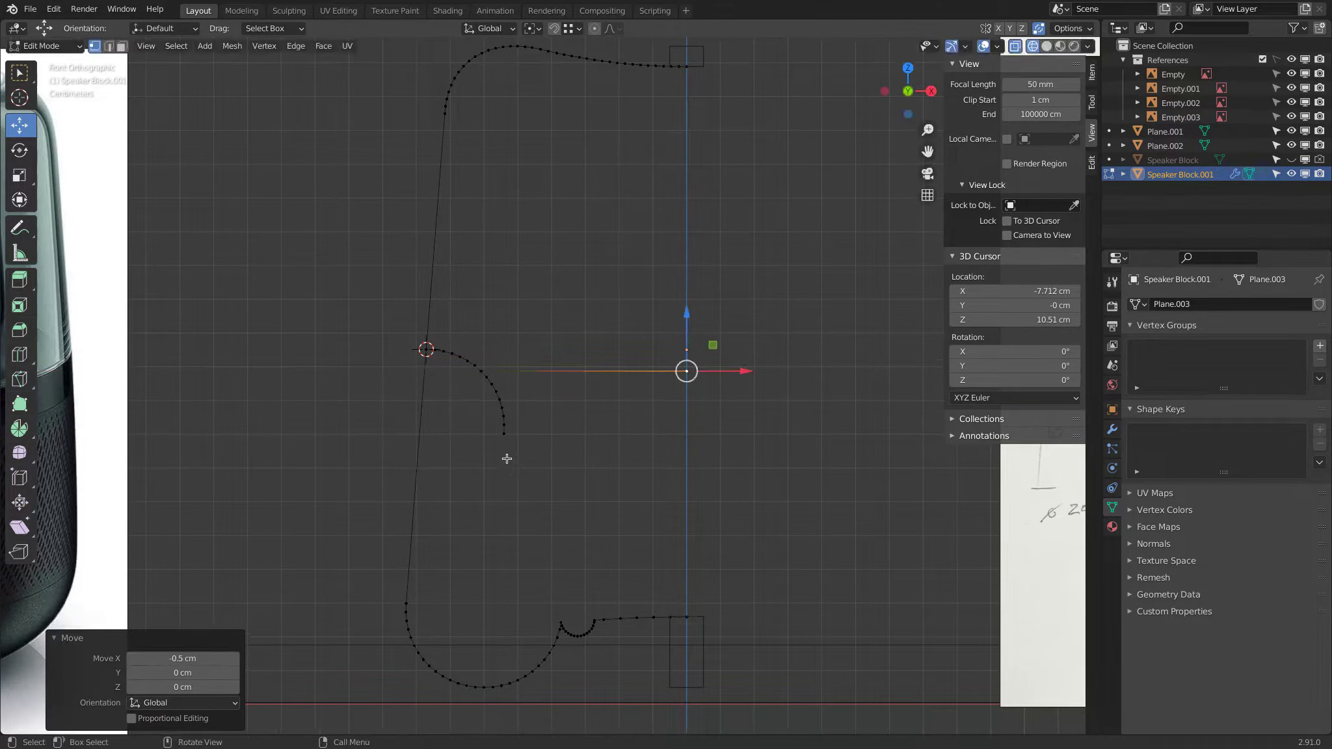
Delete the dividing arc's vertices below its junction with the horizontal line
left_click(504, 433)
left_click(484, 385)
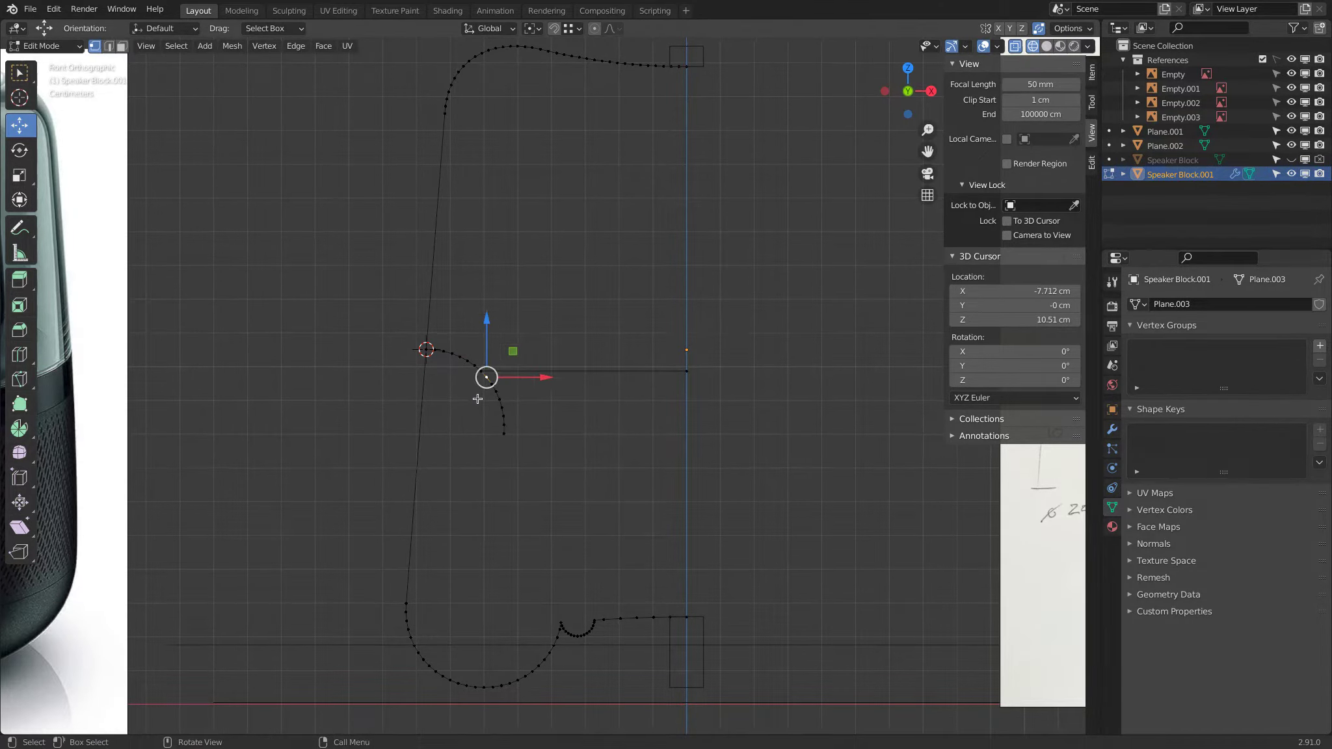
scroll(481, 389, "up", 4)
left_click(446, 414, "shift")
left_click(454, 448, "shift")
left_click(455, 467, "shift")
left_click(456, 494, "shift")
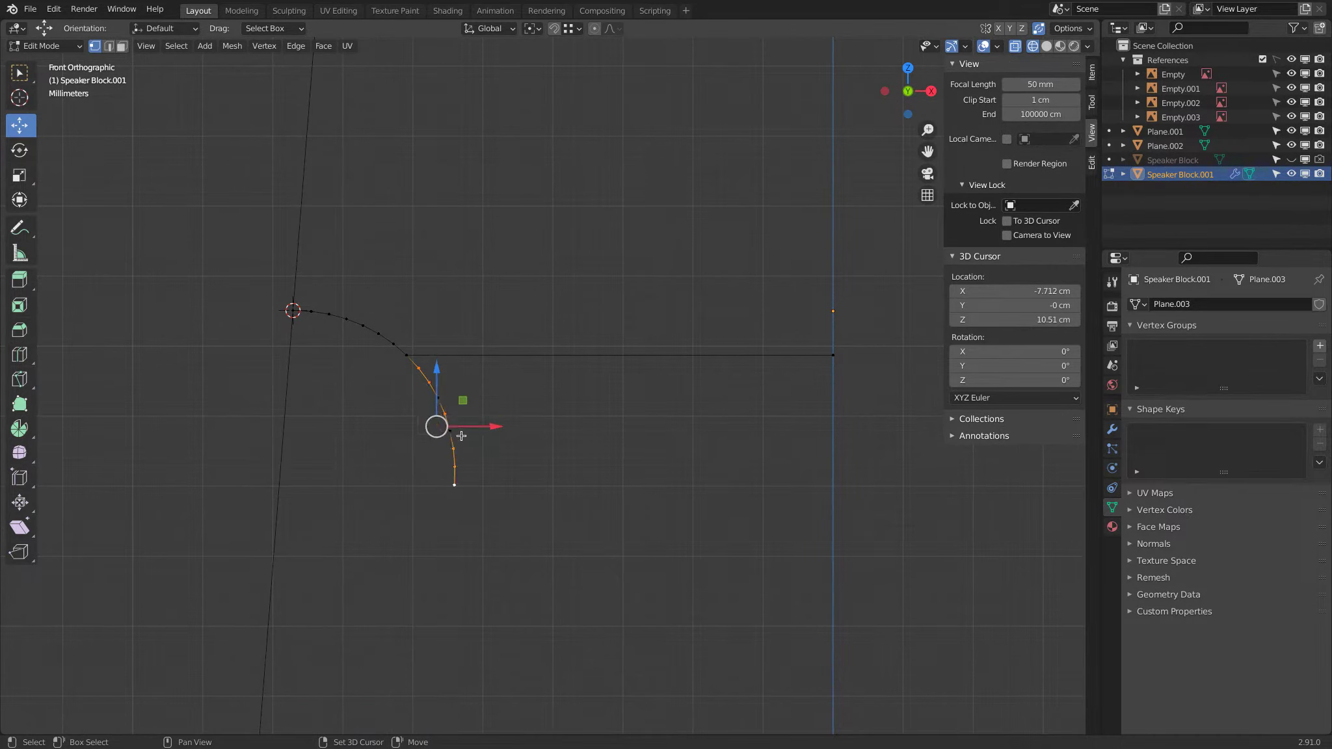
key("x")
left_click(493, 379)
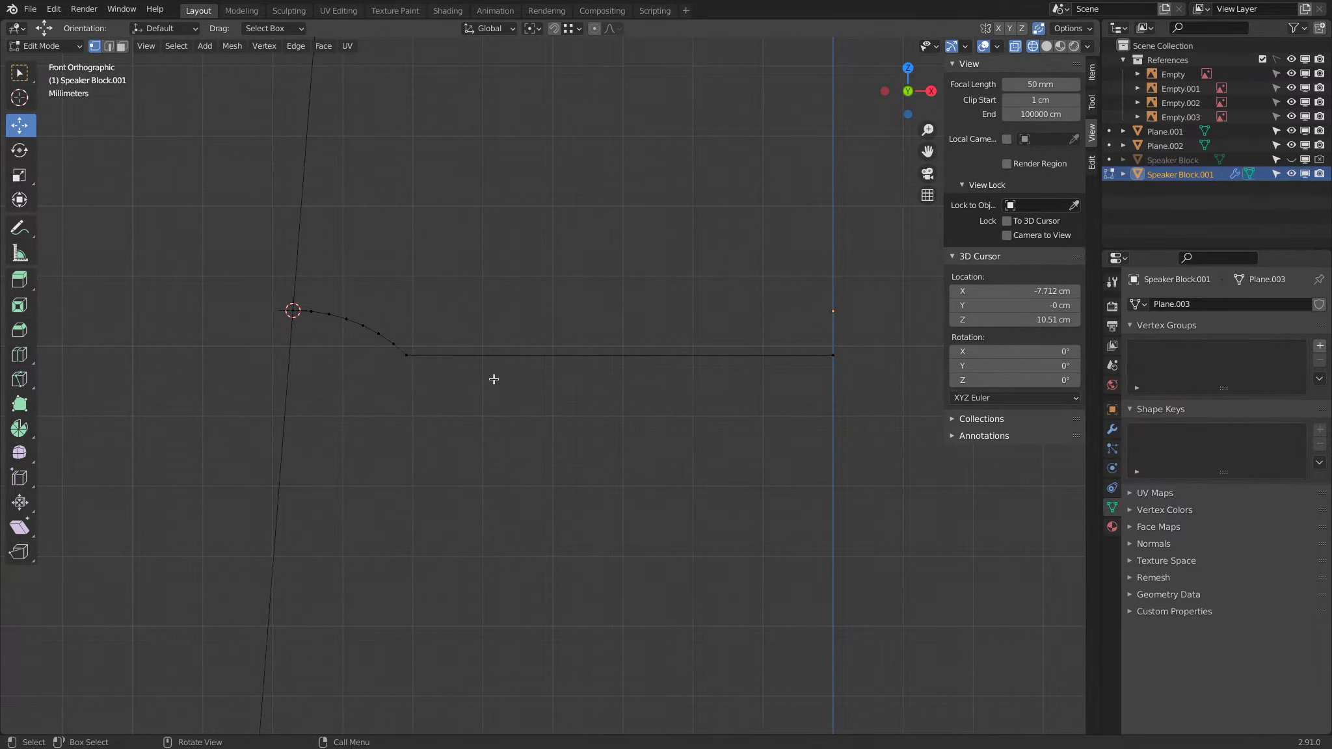
Return to Object Mode, show the Screw modifier's result in the viewport, and switch to solid shading
scroll(507, 384, "down", 5)
key("Tab")
scroll(574, 392, "down", 3)
scroll(574, 393, "up", 6)
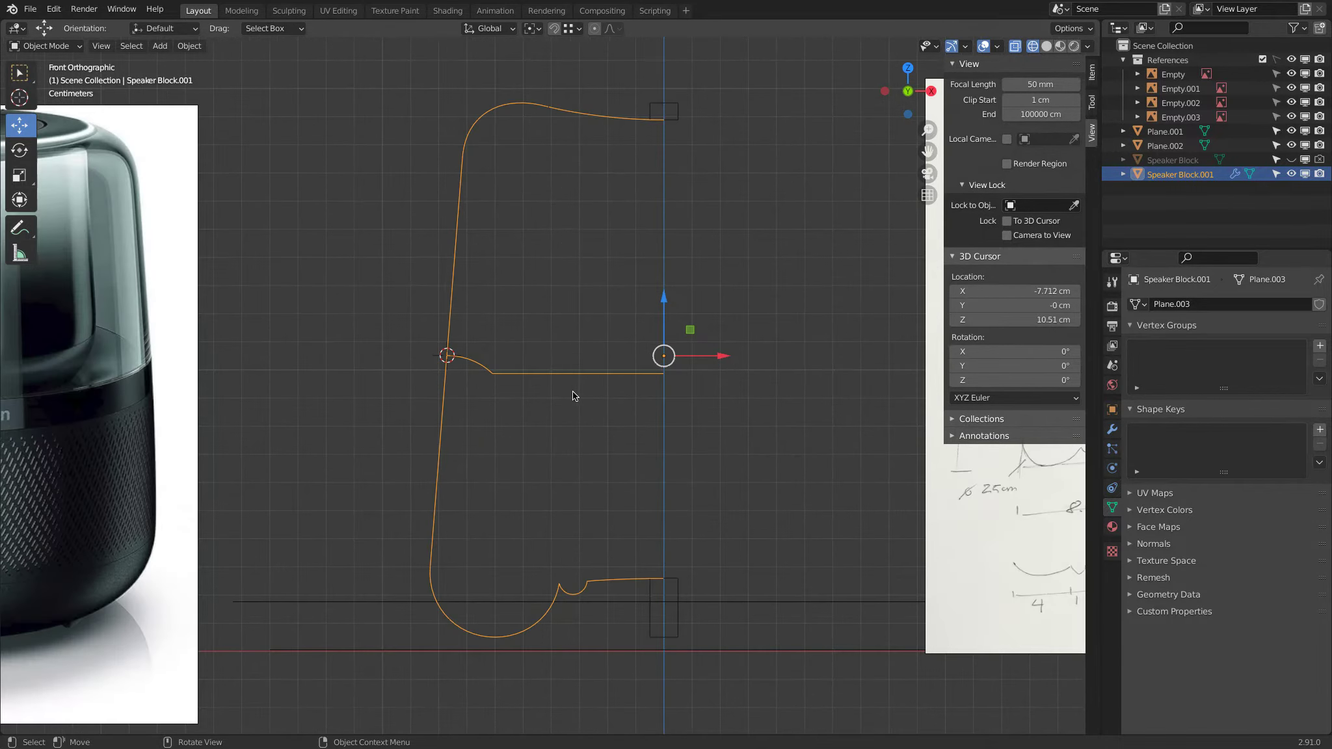
scroll(572, 392, "down", 3)
scroll(572, 394, "up", 1)
scroll(572, 394, "up", 1)
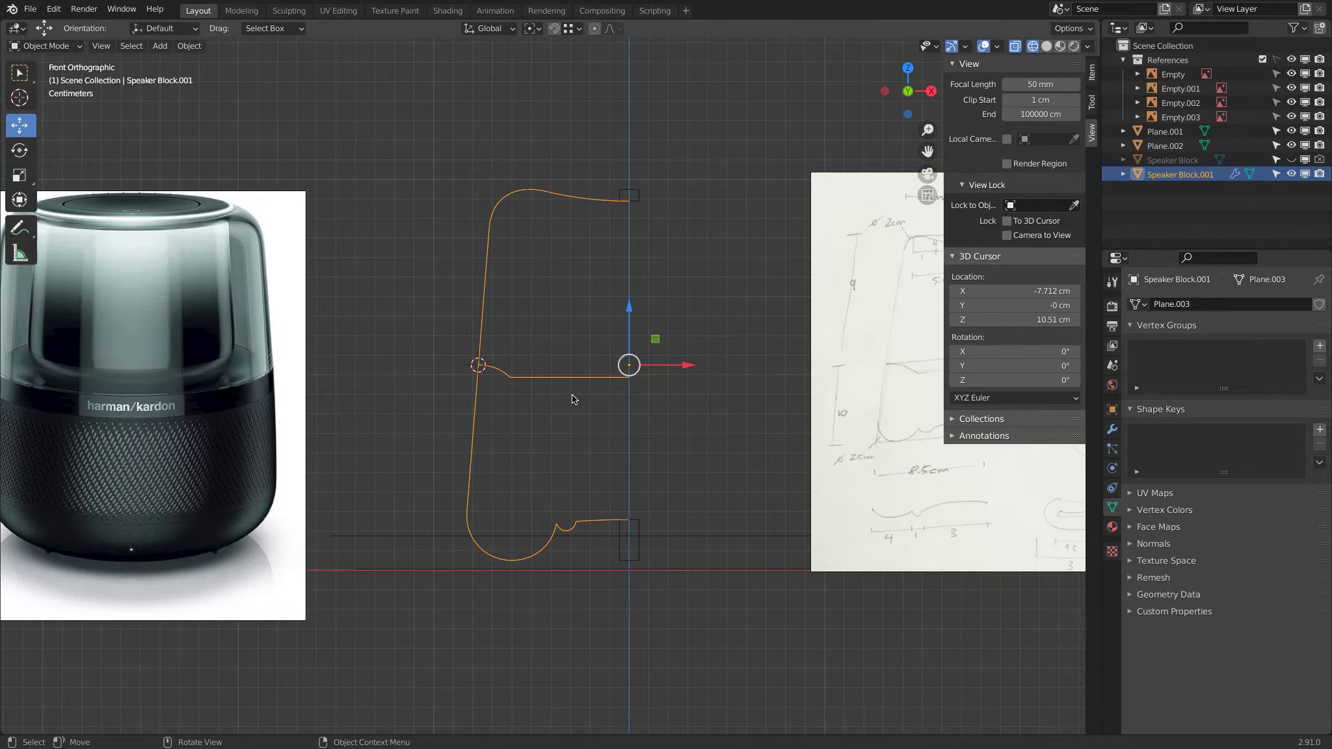
scroll(572, 399, "down", 1)
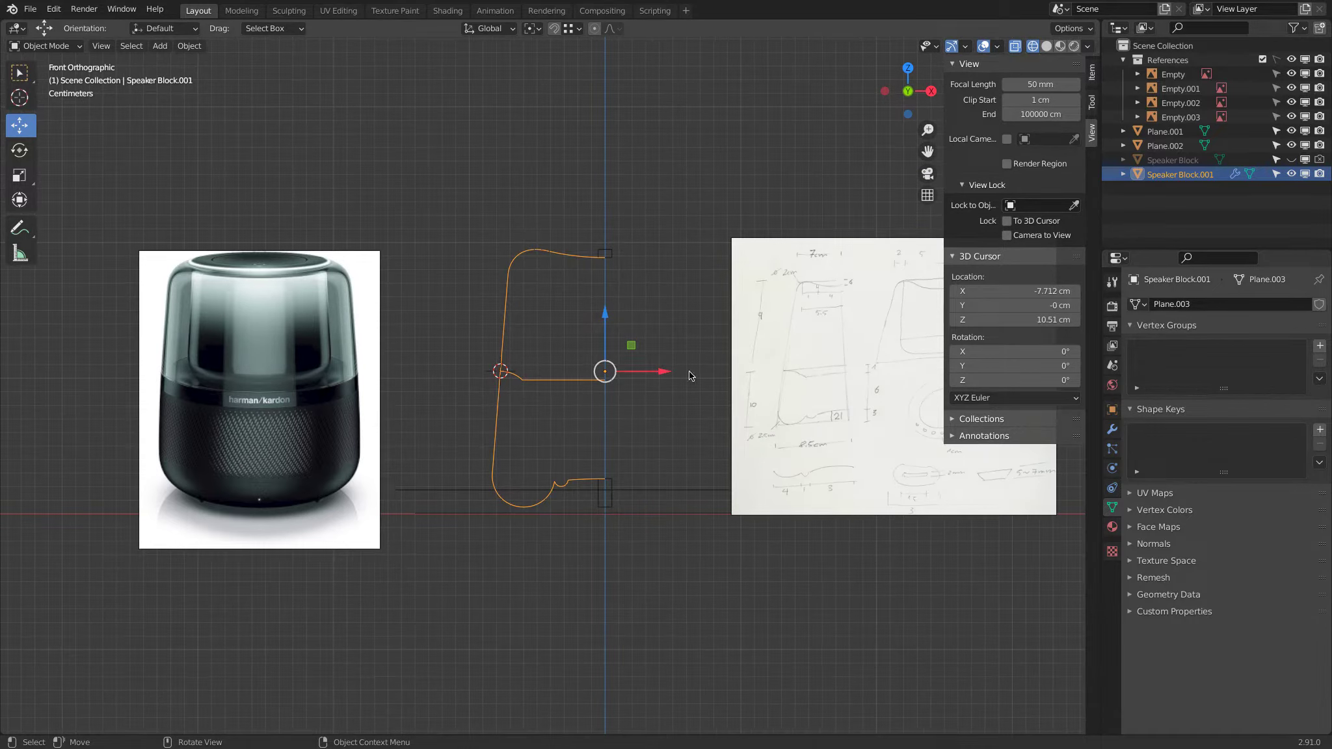
left_click(1112, 429)
left_click(1260, 327)
middle_click_drag(745, 293, 689, 267)
left_click(1046, 46)
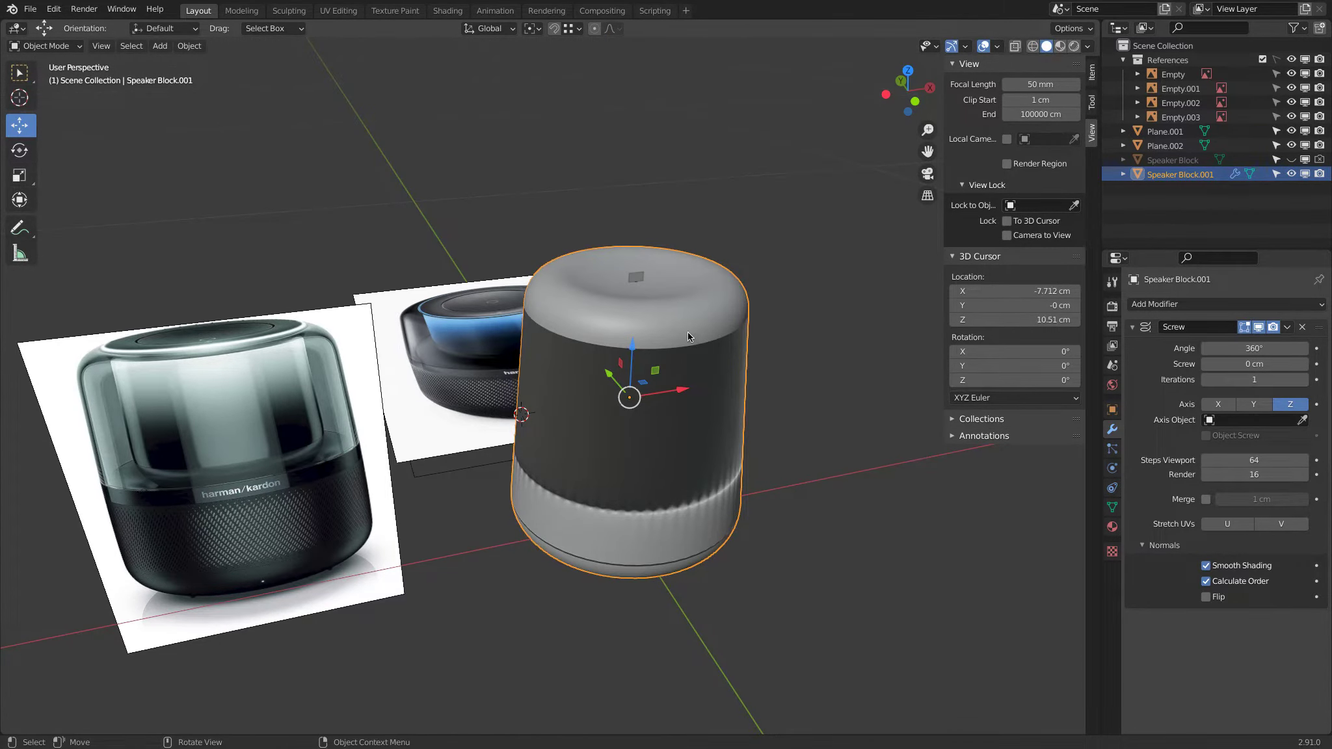
Open the speaker profile for editing in front wireframe view
key("KP_1")
scroll(689, 344, "up", 3)
key("Tab")
key("z")
left_click(333, 407)
key("a")
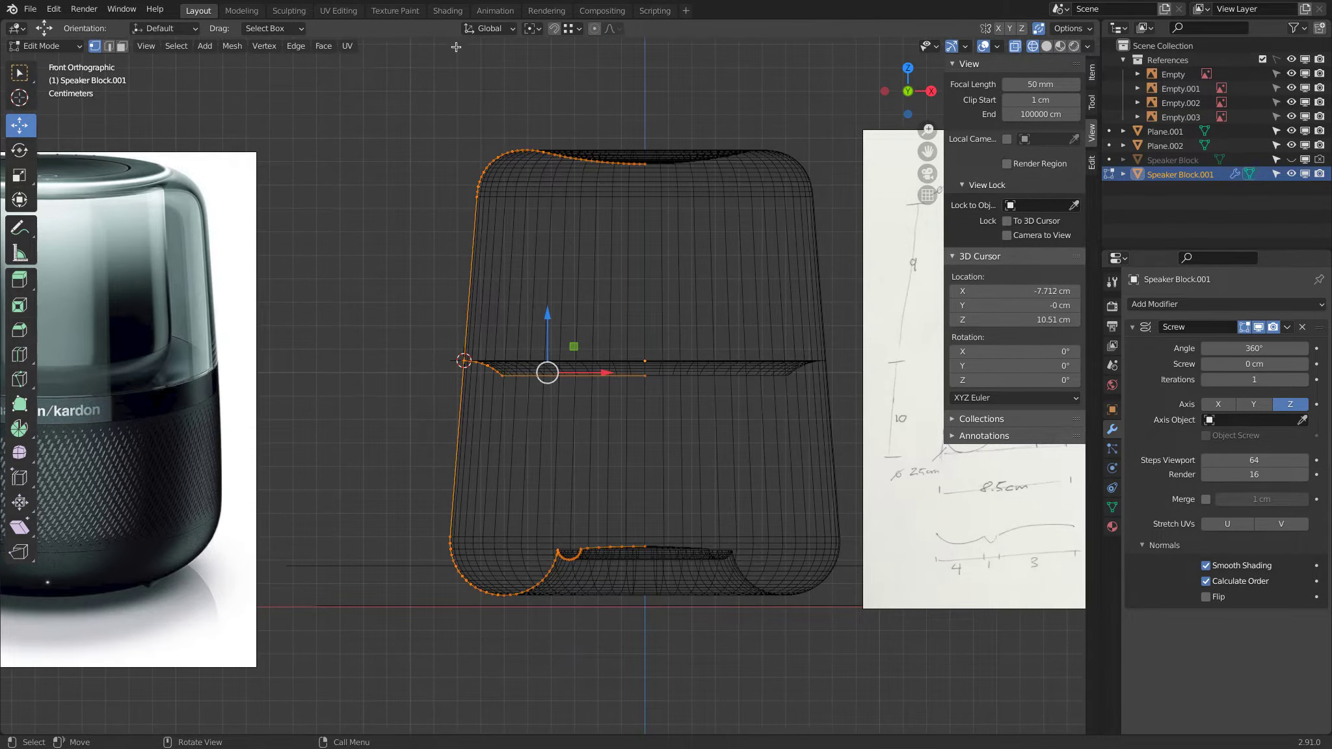
In edge select mode, select the top curve and upper side edge down to the dividing curve, and separate the selection into its own object
left_click(109, 47)
key("alt+a")
key("b")
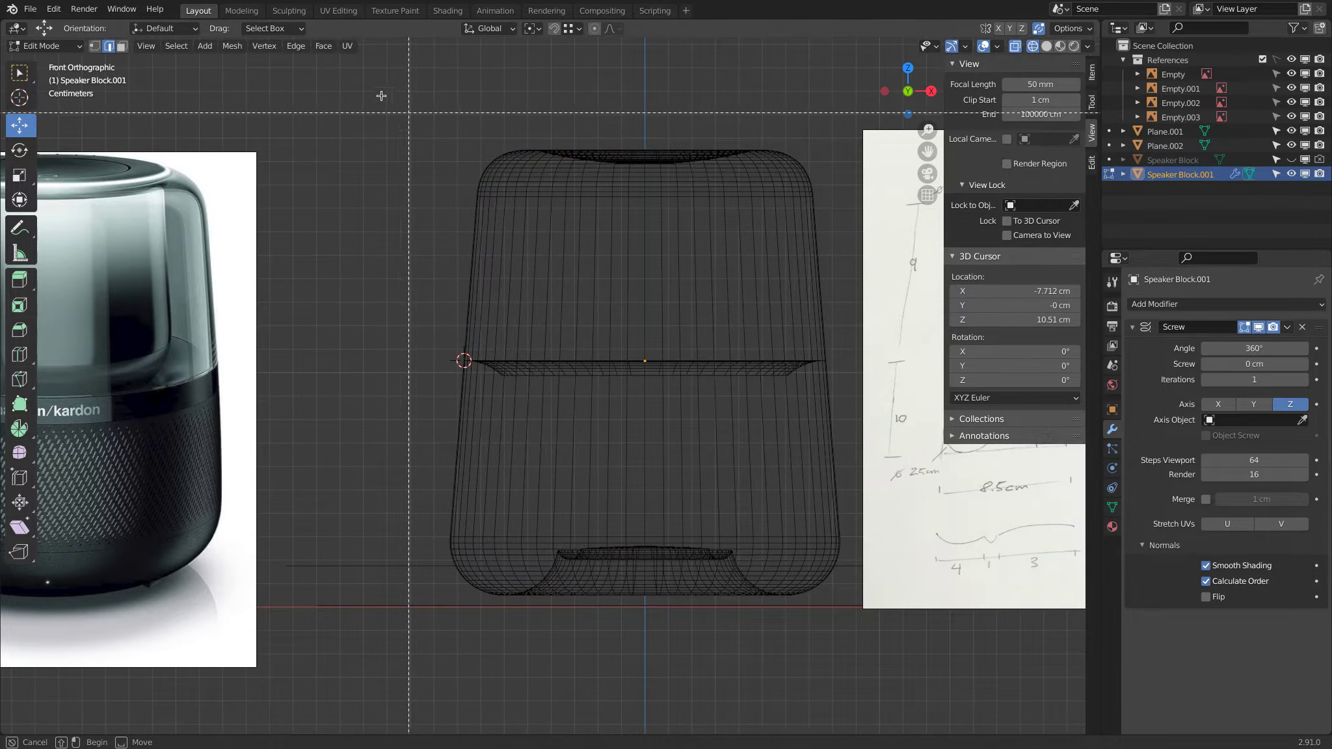
left_click_drag(371, 75, 694, 289)
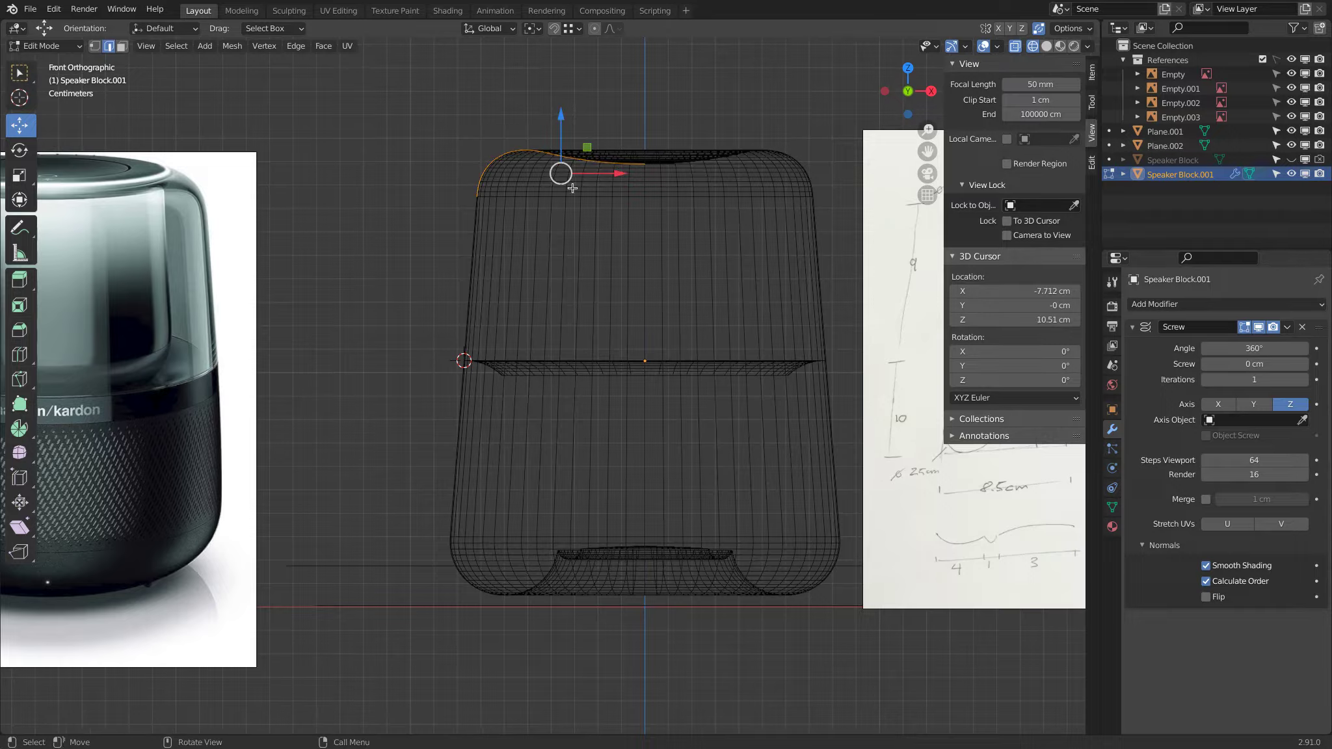
left_click(469, 225, "shift")
middle_click_drag(400, 223, 385, 162)
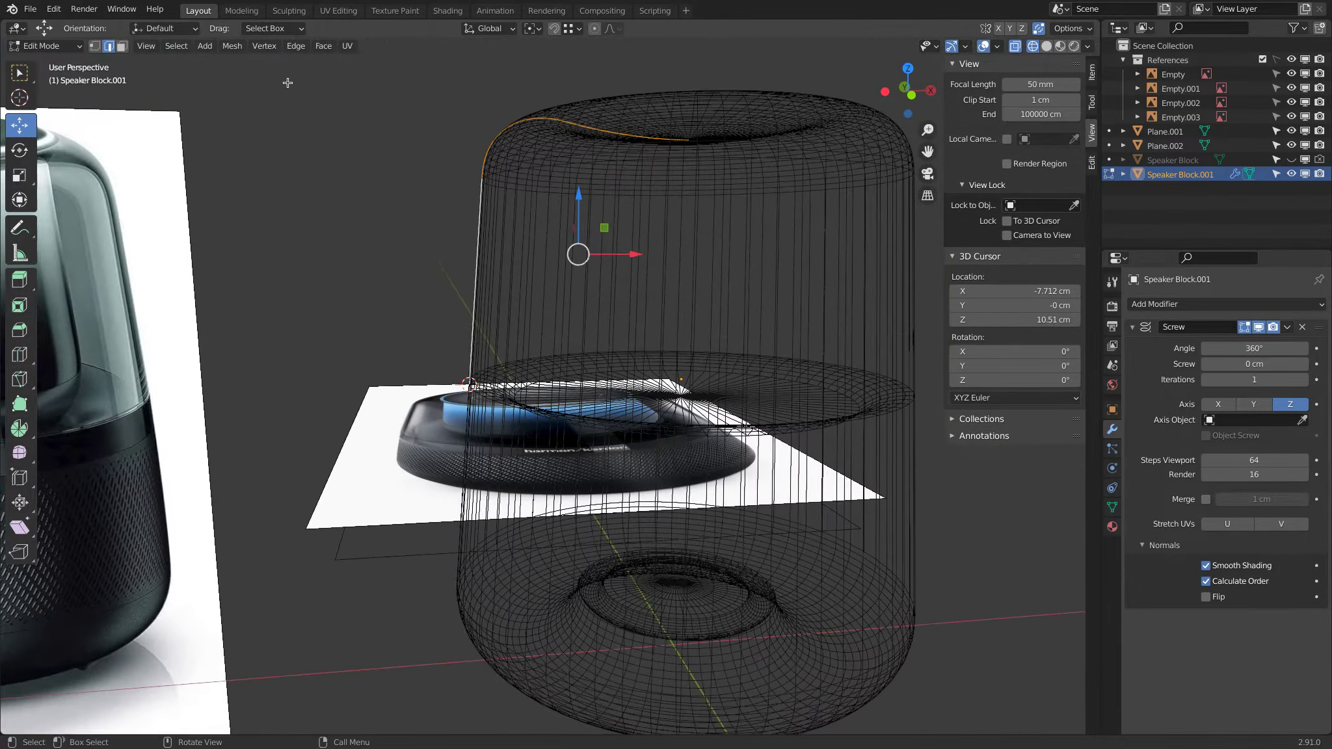
left_click(231, 47)
mouse_move(254, 175)
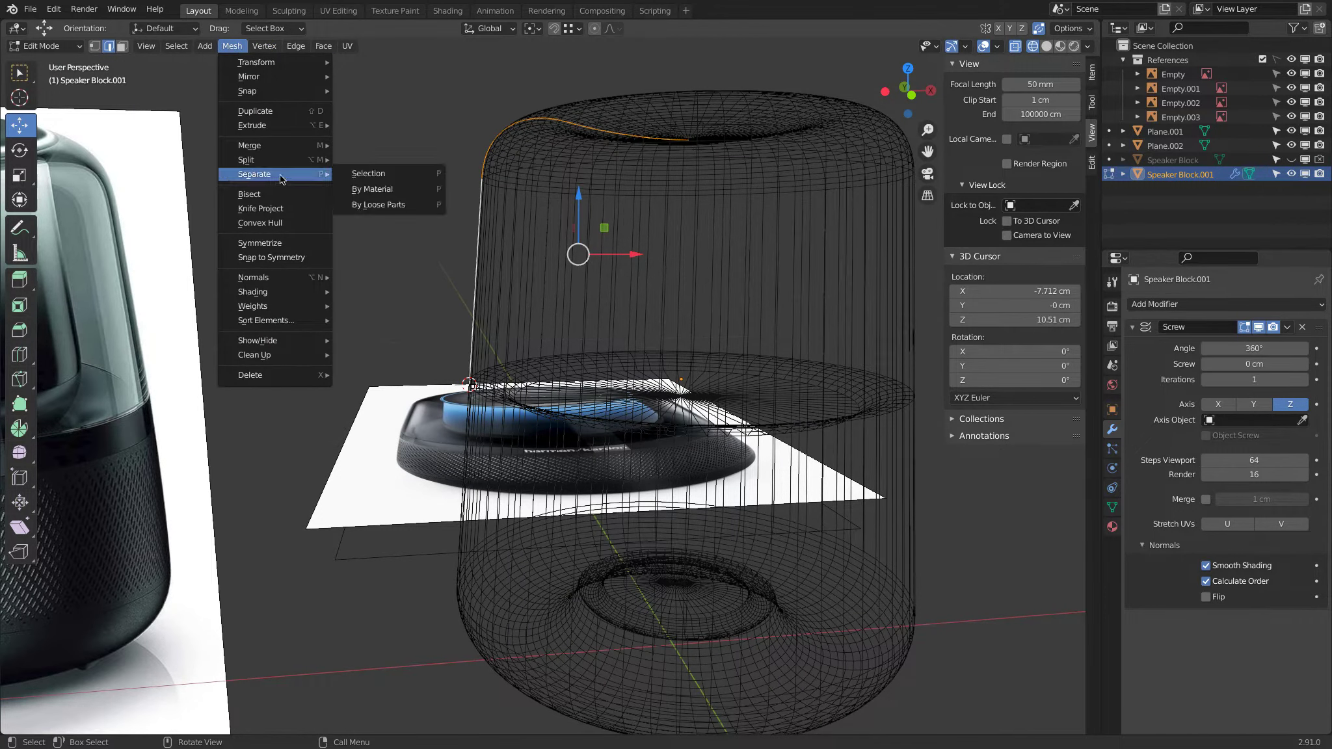
left_click(370, 174)
Return to Object Mode, check the two separated bodies, and hide the upper one
left_click(46, 46)
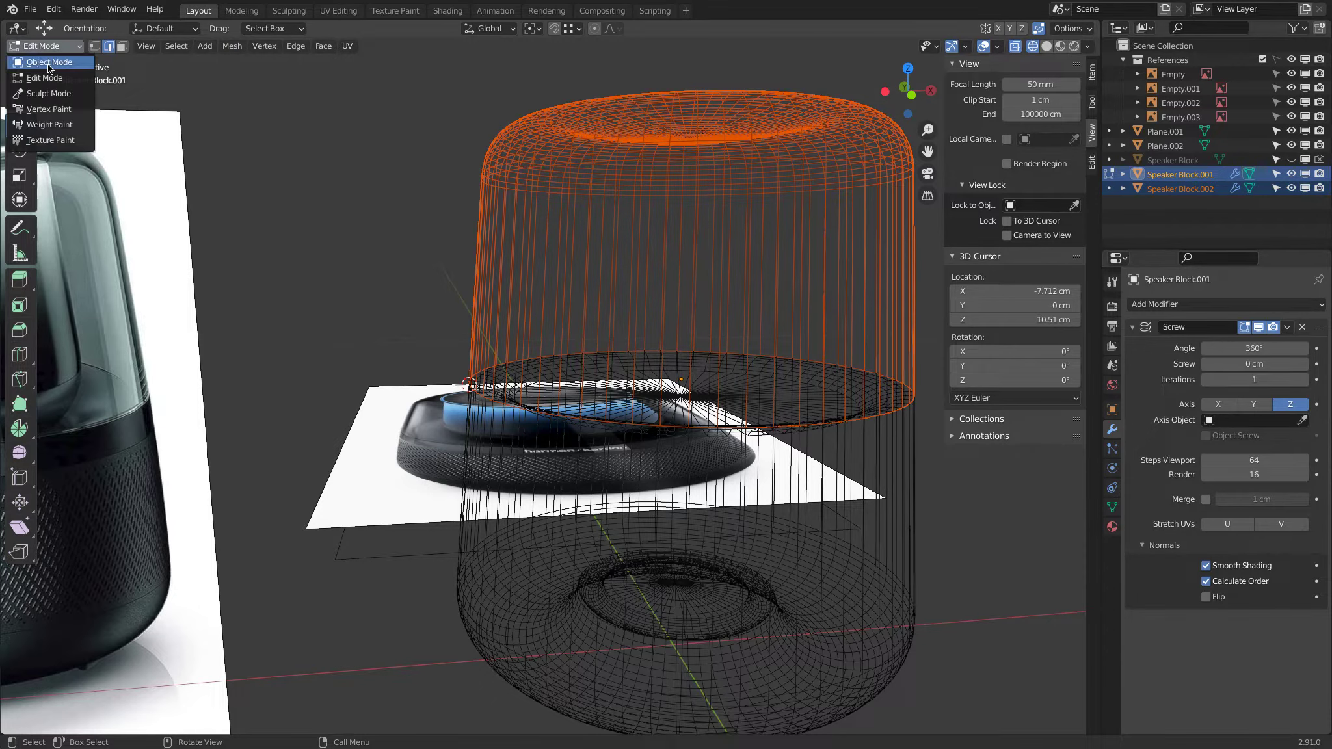
left_click(45, 62)
scroll(533, 206, "down", 1)
left_click(533, 206)
left_click(548, 272)
left_click(555, 287)
left_click(506, 560)
left_click(657, 223)
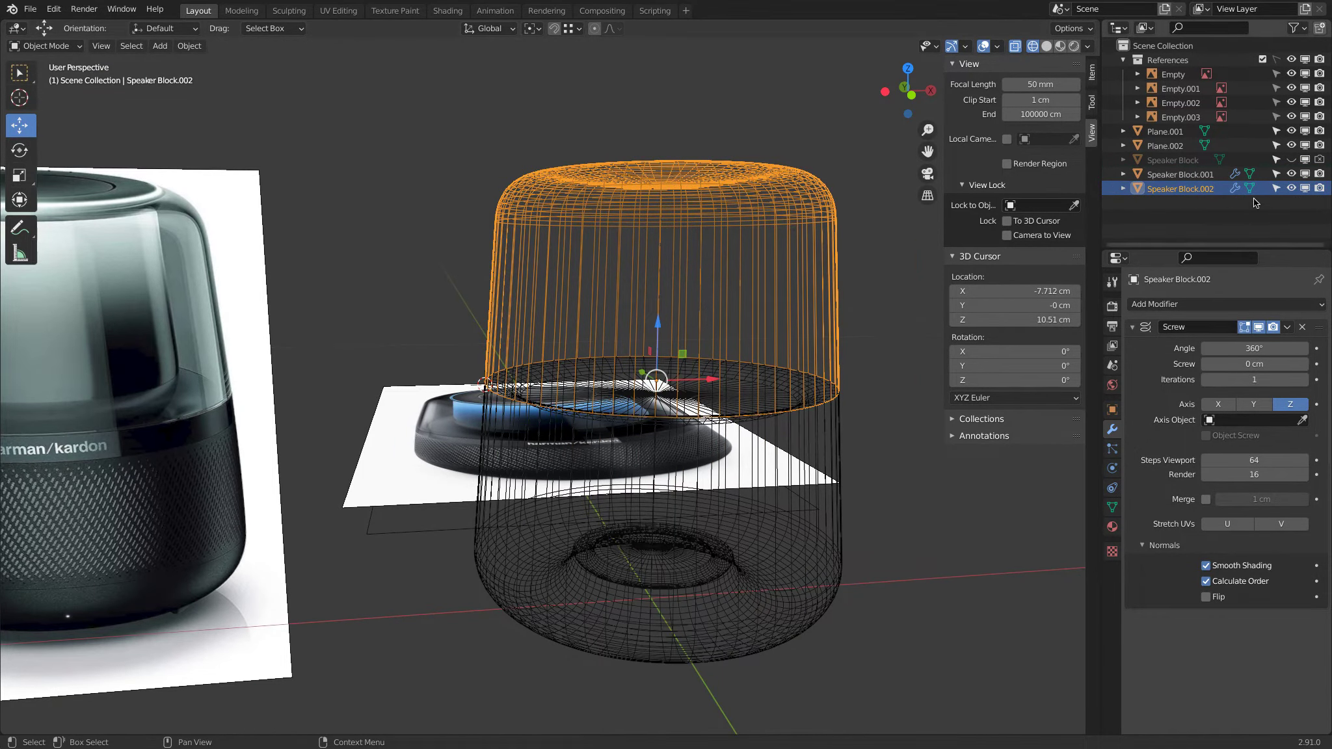
left_click(1291, 188)
Switch to solid shading and enable Auto Smooth at 30° on the lower body
middle_click_drag(936, 221, 766, 212)
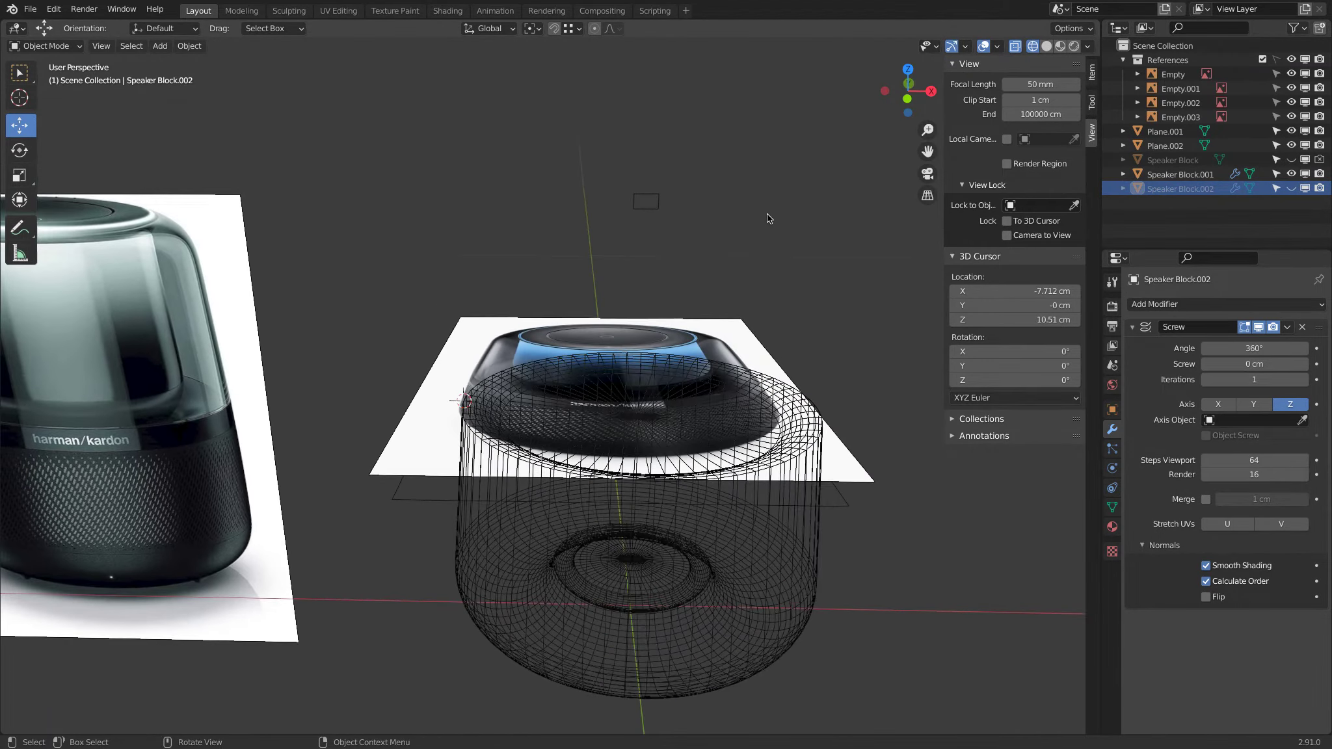
left_click(1047, 46)
mouse_move(911, 143)
middle_mouse_down()
mouse_move(888, 254)
mouse_move(871, 104)
mouse_move(708, 378)
middle_mouse_up()
left_click(664, 445)
middle_click_drag(665, 445, 636, 345)
scroll(634, 332, "up", 5)
left_click(1112, 507)
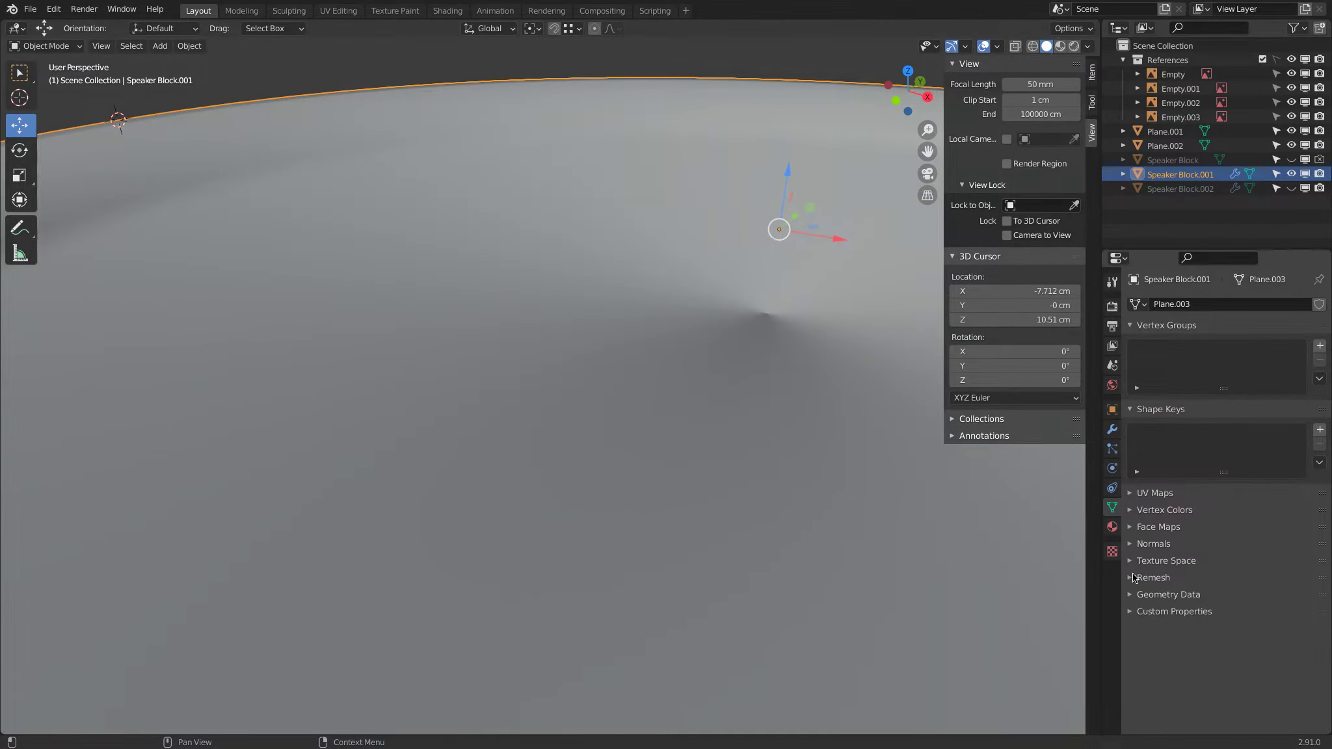
left_click(1135, 544)
left_click(1206, 564)
scroll(790, 422, "down", 8)
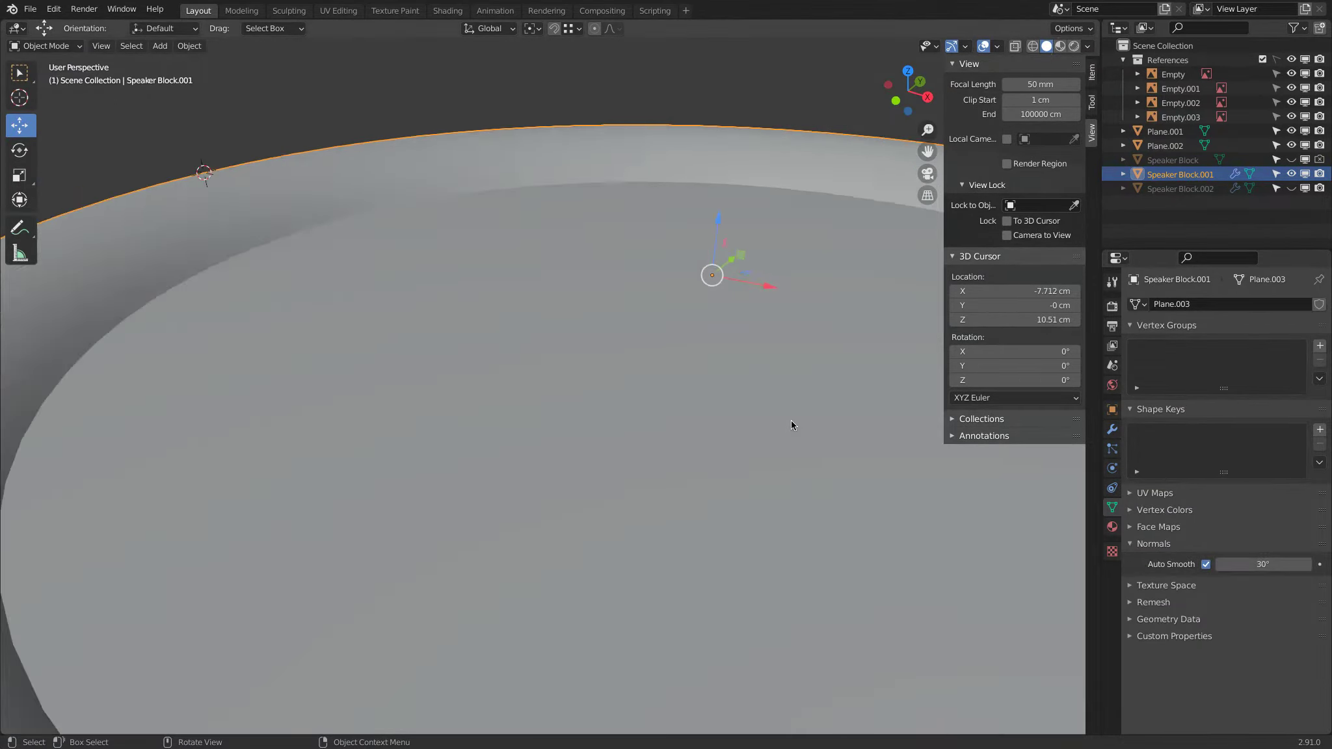
mouse_move(728, 420)
middle_mouse_down()
mouse_move(732, 184)
mouse_move(764, 238)
mouse_move(732, 279)
mouse_move(751, 400)
middle_mouse_up()
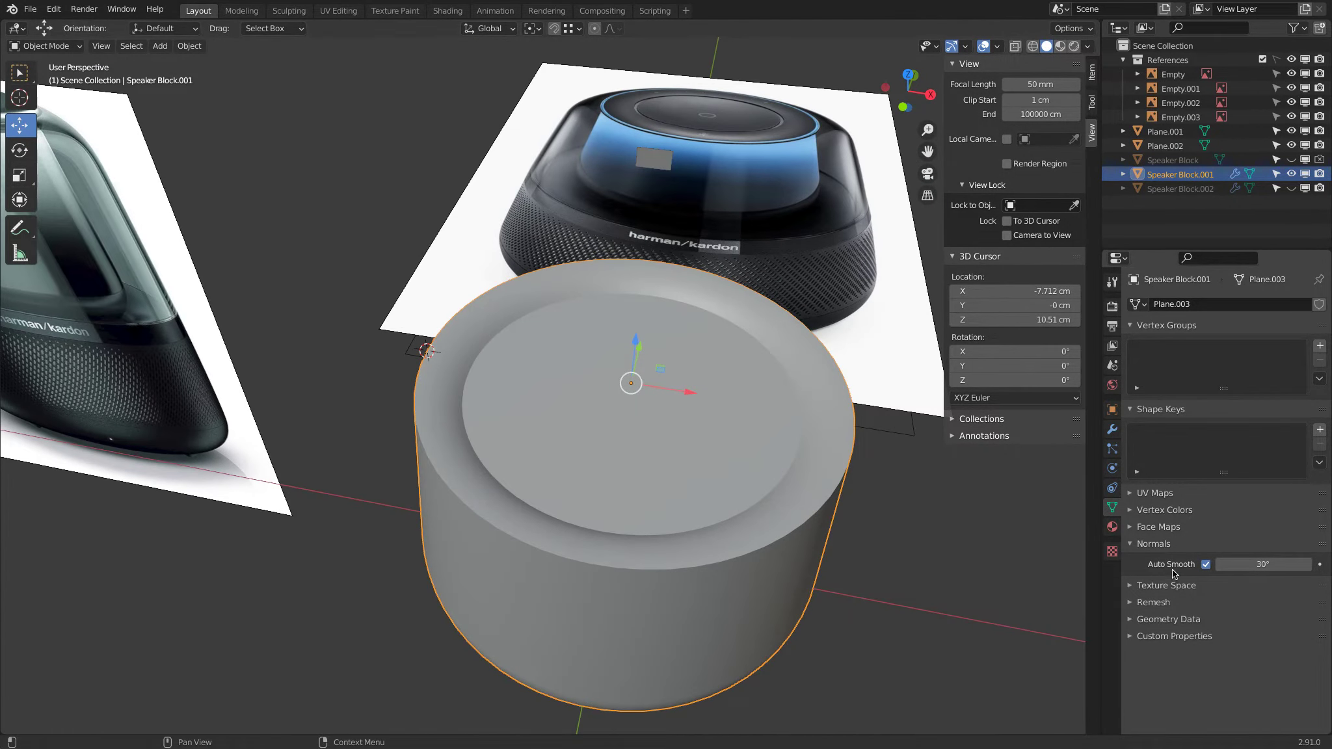
Toggle Auto Smooth off and on to compare the shading around the lower body's recessed top
left_click(1205, 564)
left_click(1206, 563)
left_click(1206, 564)
left_click(1206, 564)
middle_click_drag(628, 402, 626, 389)
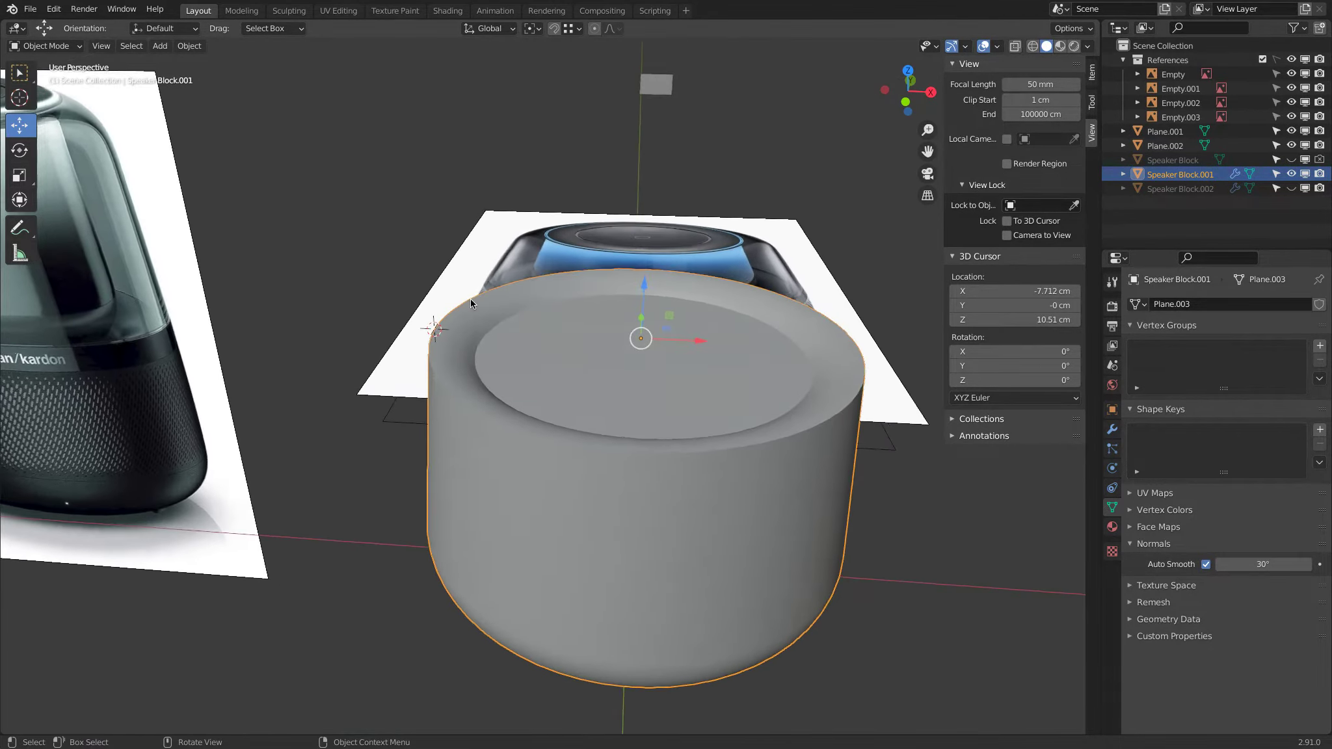
scroll(470, 298, "up", 6)
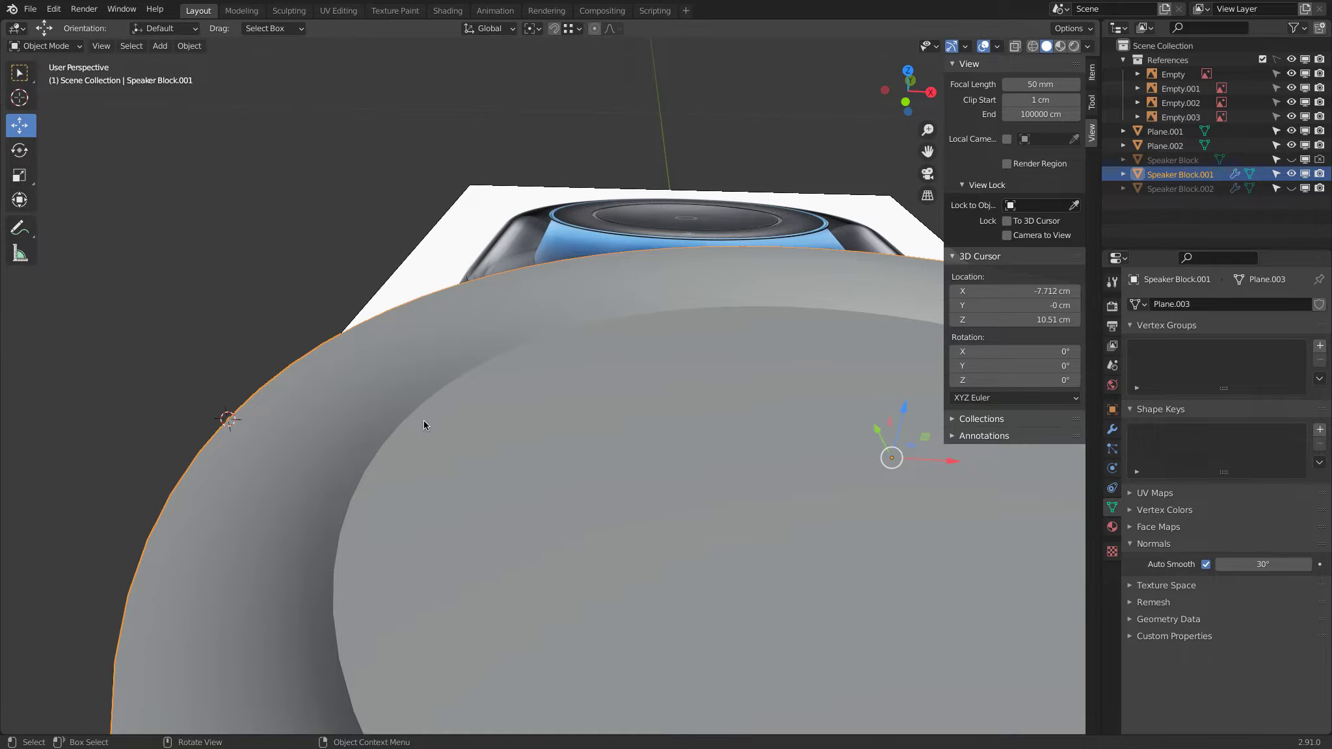
Return to front wireframe view and unhide and select the upper body
key("KP_1")
scroll(441, 428, "down", 3)
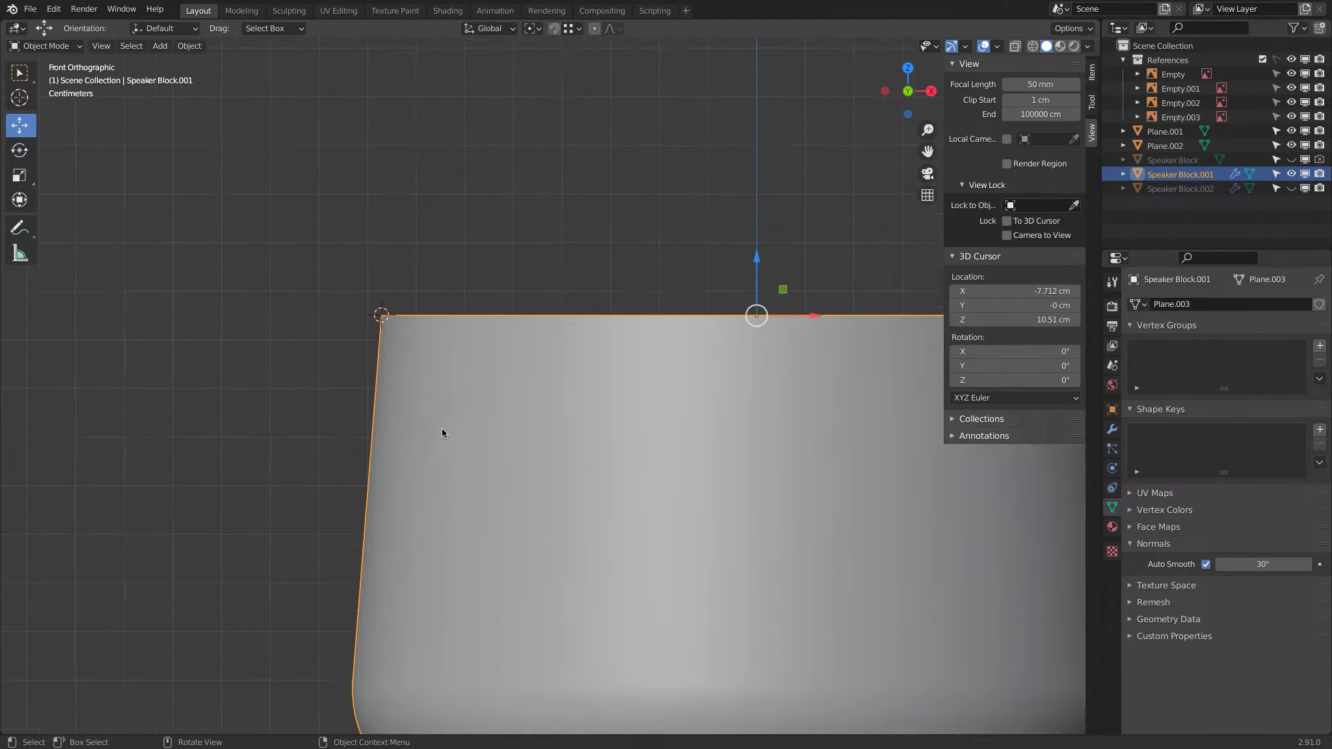
key("shift+z")
scroll(358, 434, "down", 2)
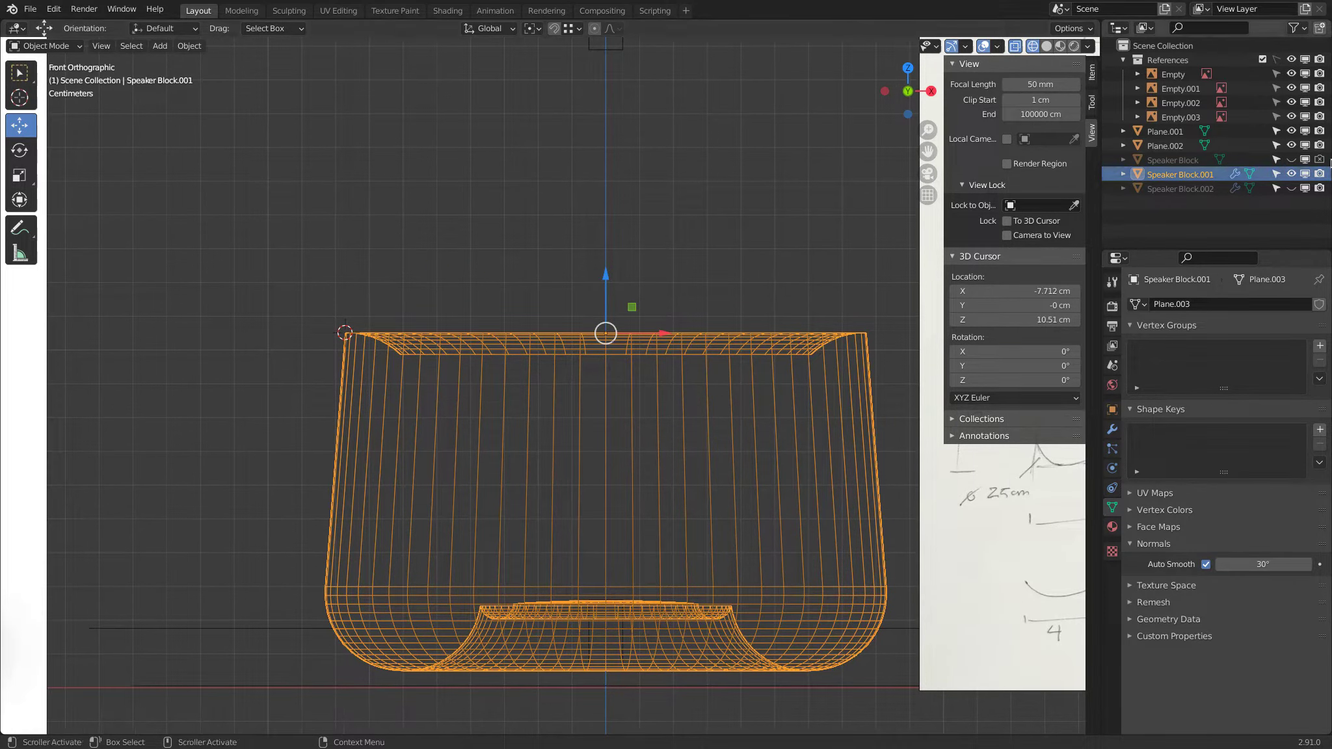
left_click(1290, 187)
middle_click_drag(432, 187, 421, 287, "shift")
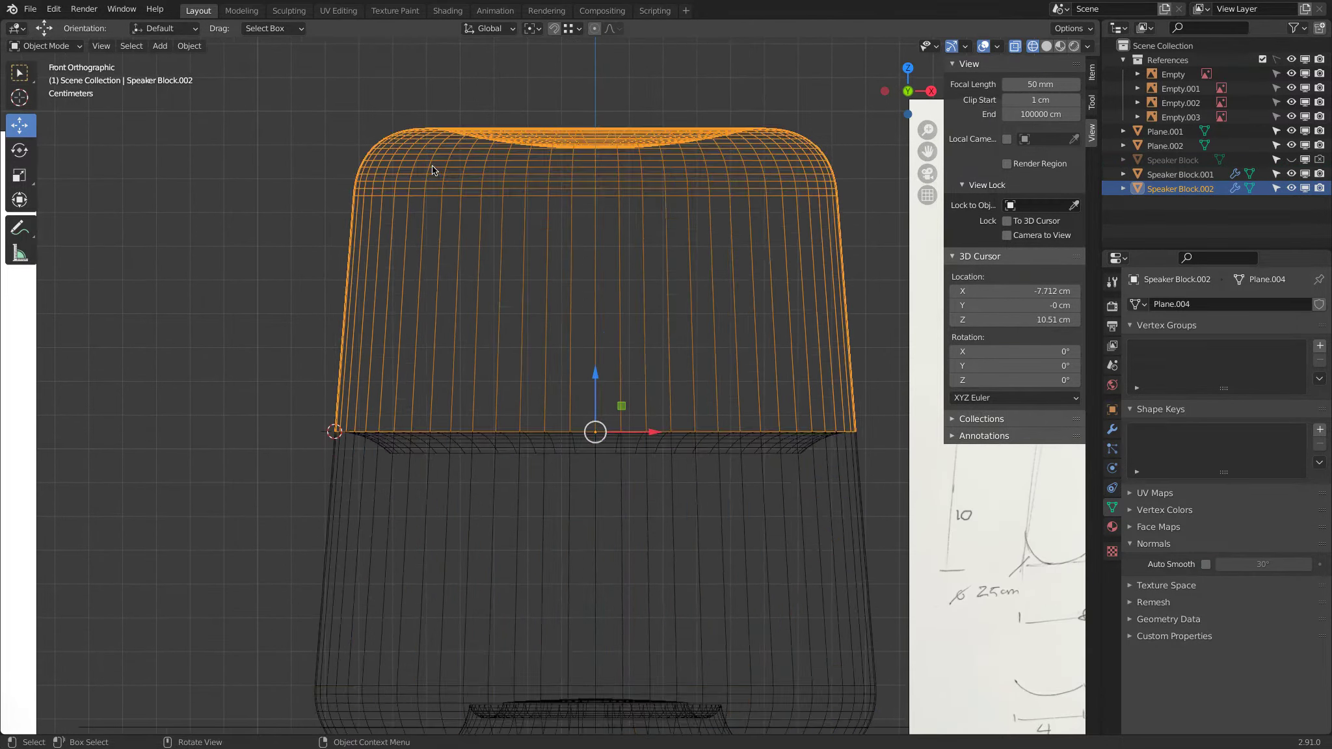
left_click(434, 166)
scroll(434, 167, "down", 4)
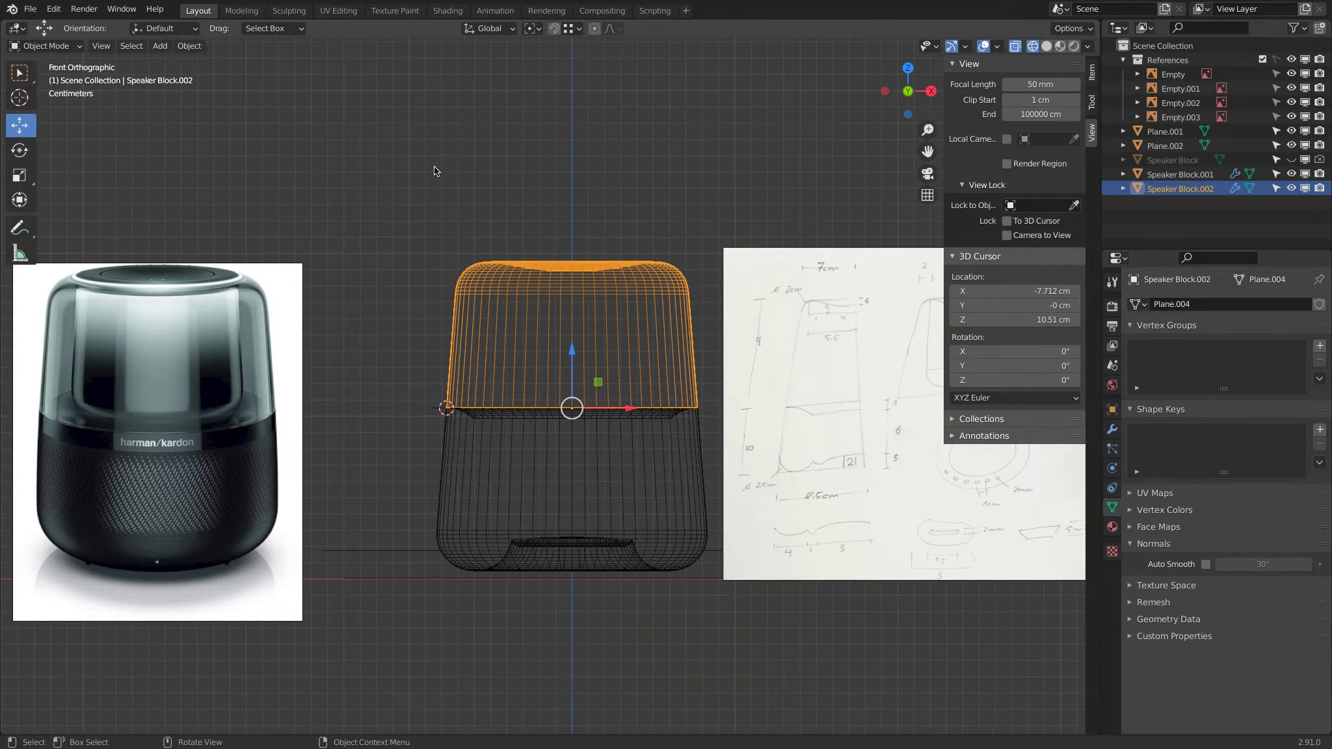
Open the upper body for vertex editing with its Screw modifier hidden in the viewport
left_click(76, 46)
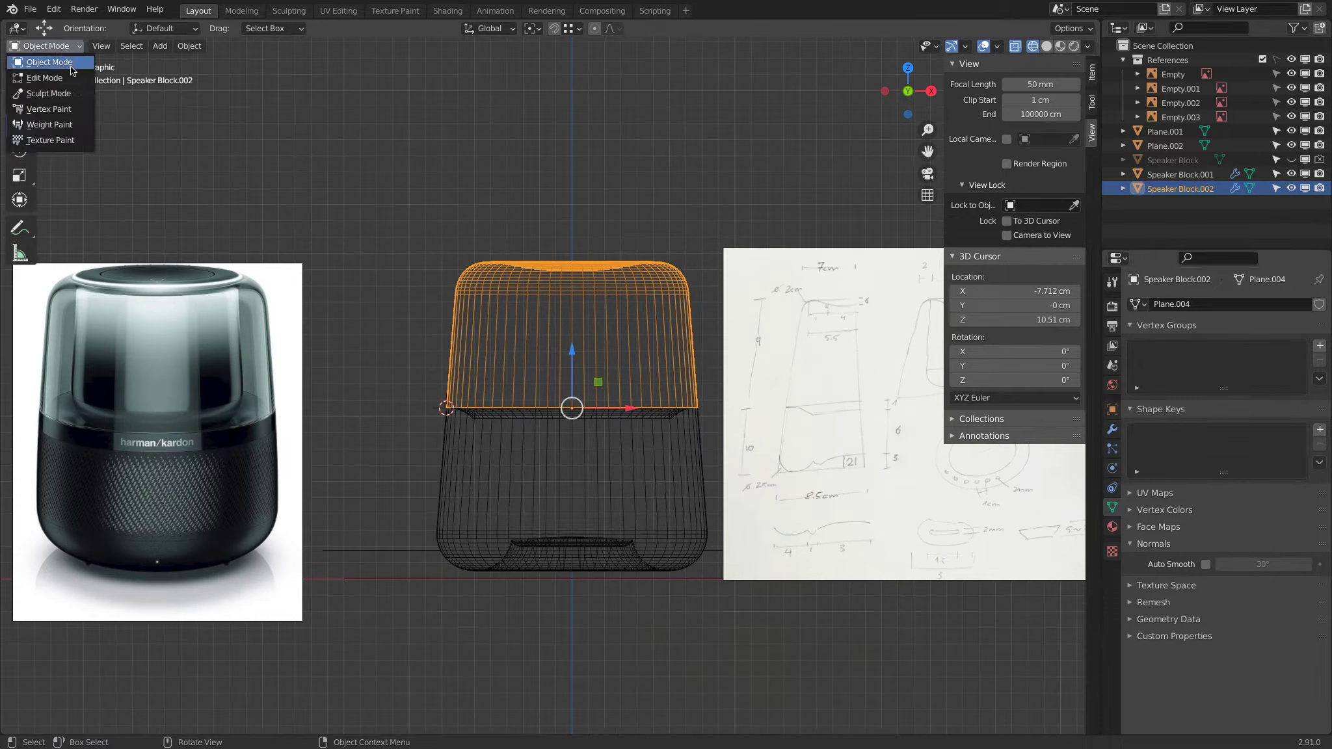
left_click(65, 77)
left_click(1112, 427)
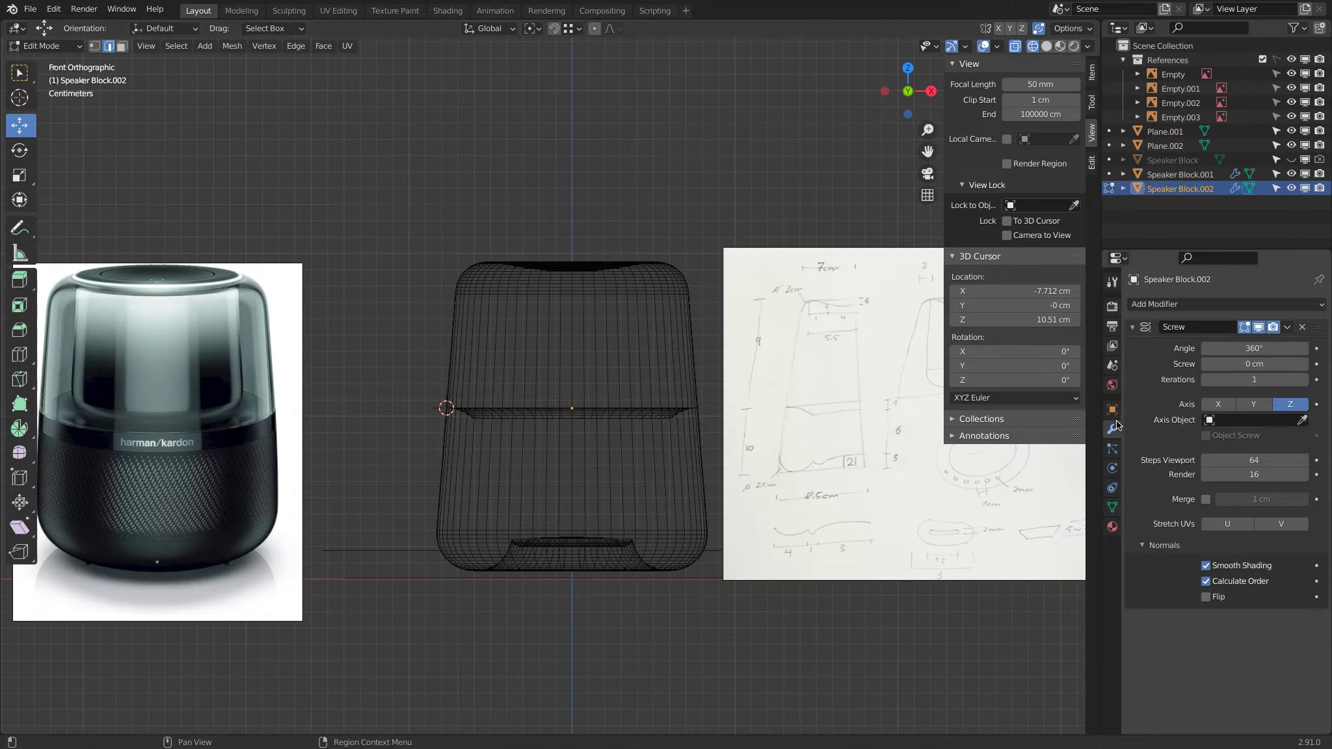
left_click(1258, 327)
scroll(561, 304, "up", 4)
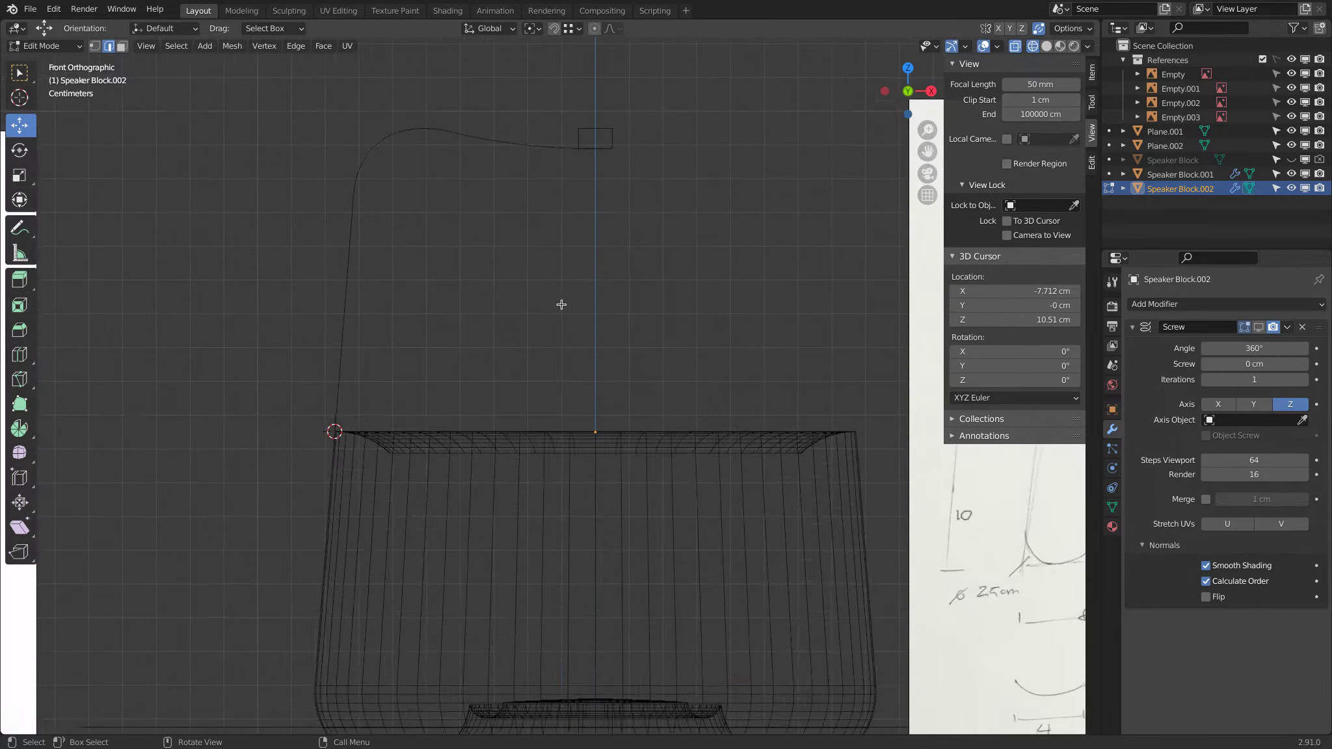
middle_click_drag(561, 304, 574, 489, "shift")
left_click(94, 46)
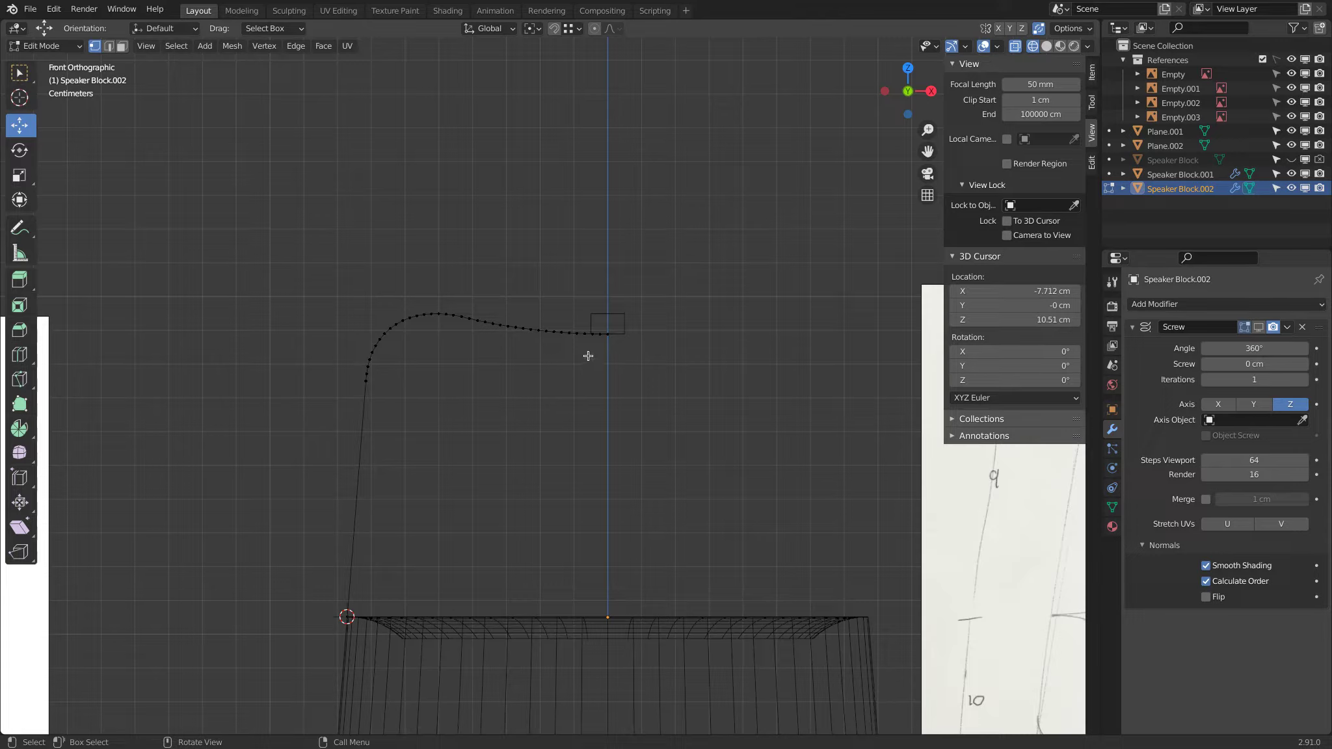
Duplicate the top curve's centre-axis vertex and move the copy about -2.27 cm in Z, outward along X, and 2.54 cm up beneath the curve's crest
left_click(608, 337)
key("shift+d")
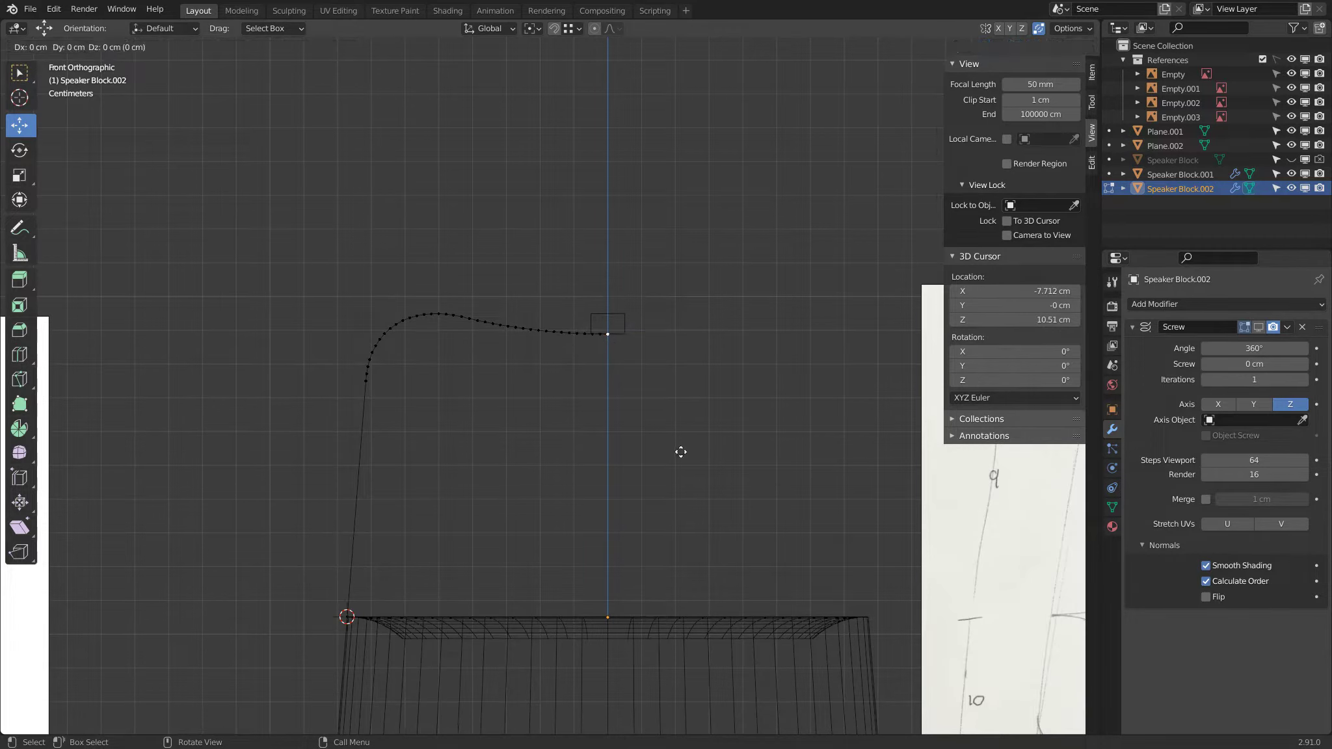
right_click(681, 452)
left_click_drag(609, 293, 607, 370)
left_click_drag(653, 418, 461, 420)
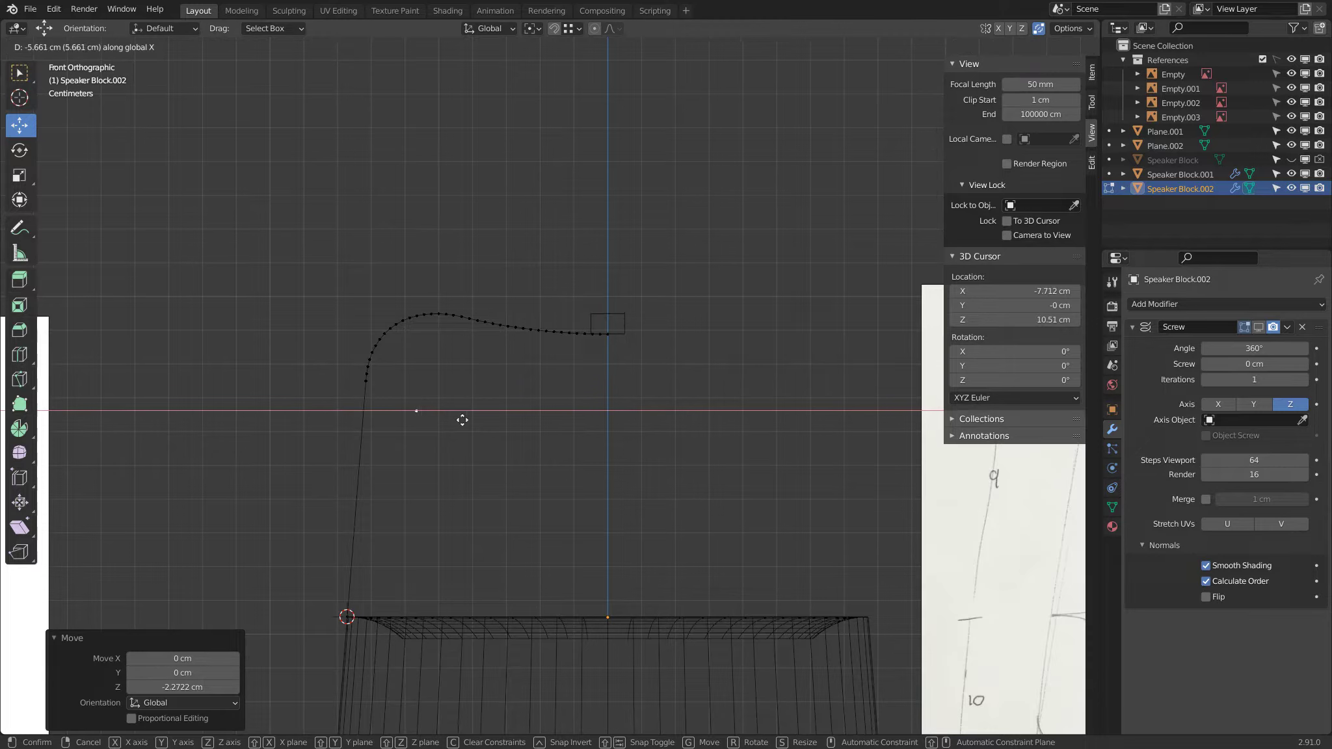
left_click_drag(462, 420, 502, 316)
left_click_drag(502, 316, 457, 265)
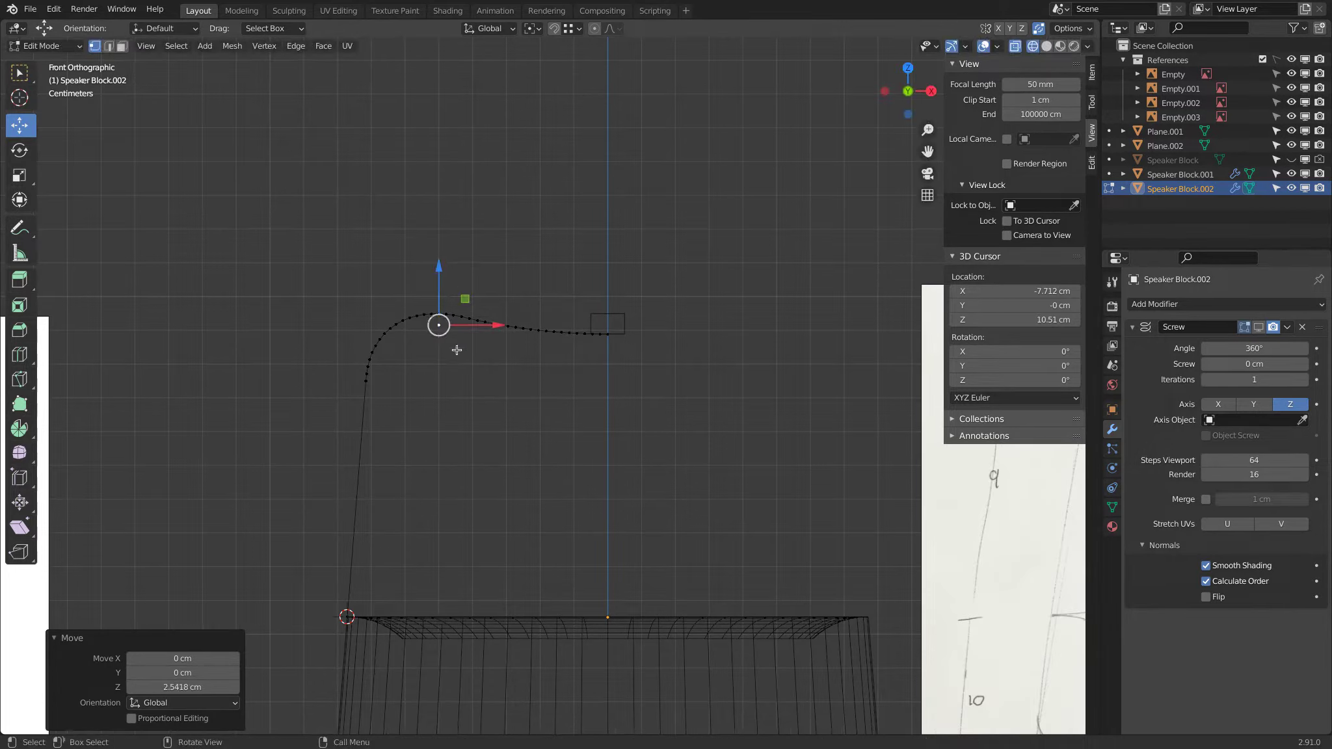
left_click_drag(441, 325, 417, 607)
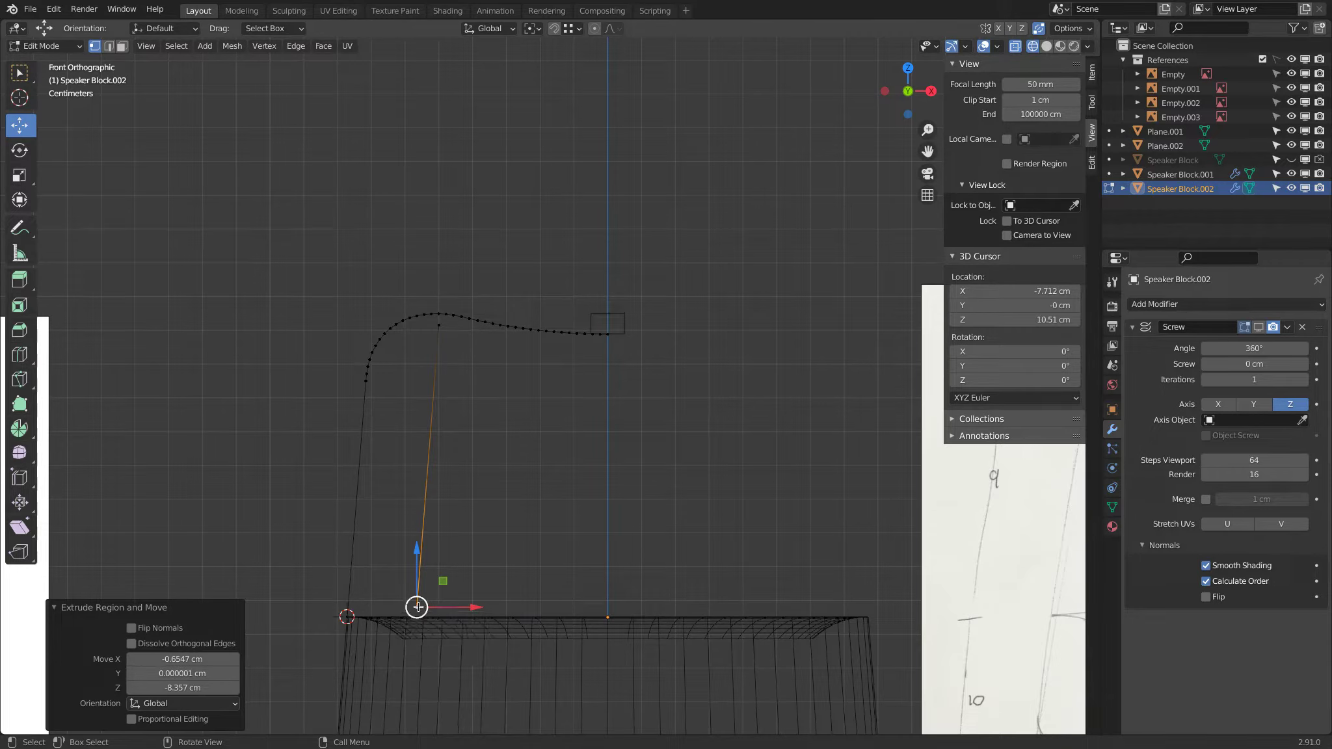
left_click(367, 382)
left_click(352, 611, "shift")
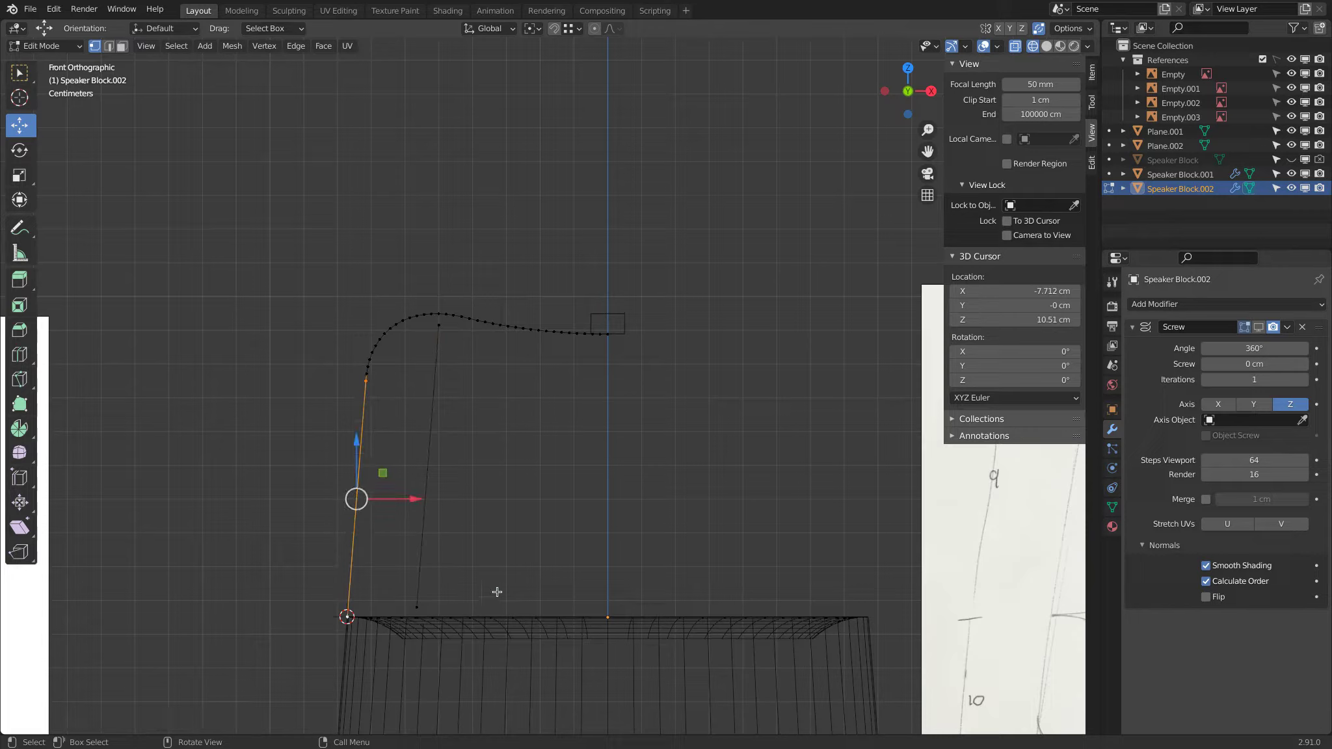
left_click(429, 592)
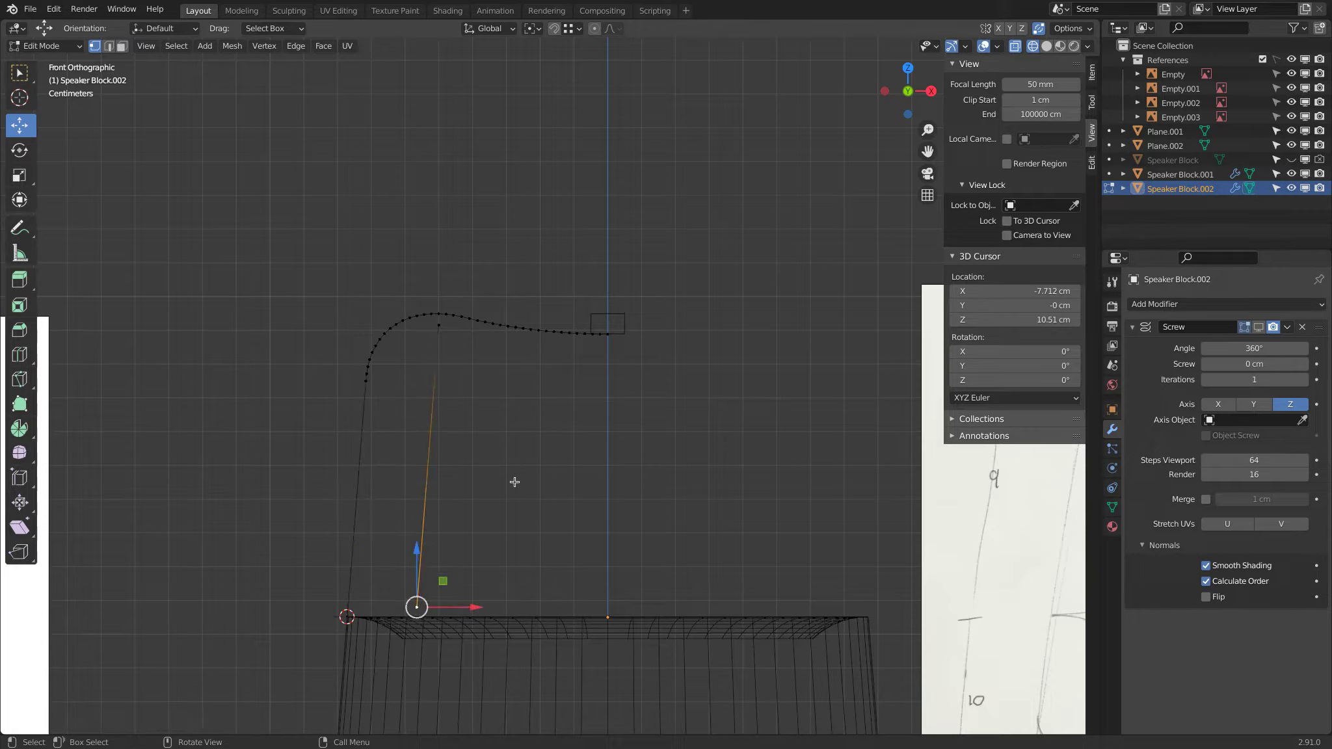
key("x")
left_click(517, 427)
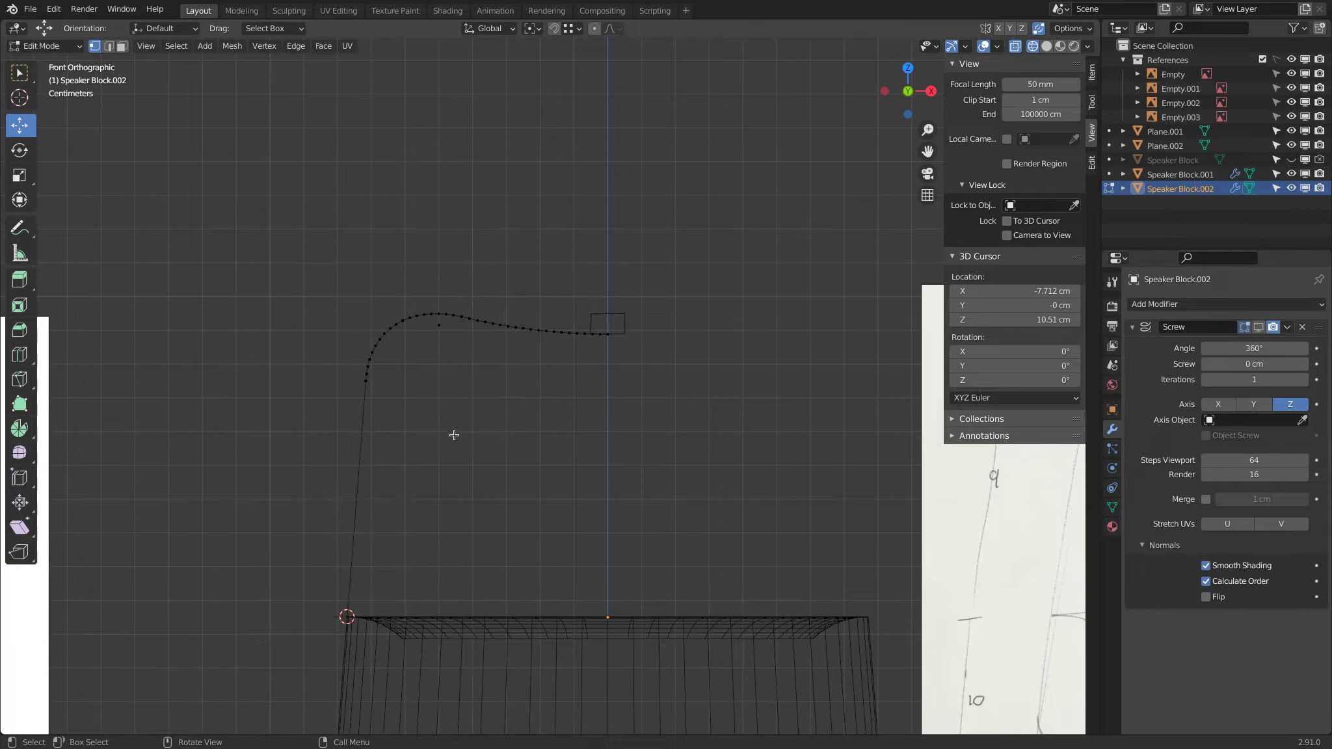
Duplicate the upper body's straight outer wall edge and place the copy inside the profile, about 2.14 cm along X and 1.62 cm up
left_click(357, 397)
left_click(337, 619, "shift")
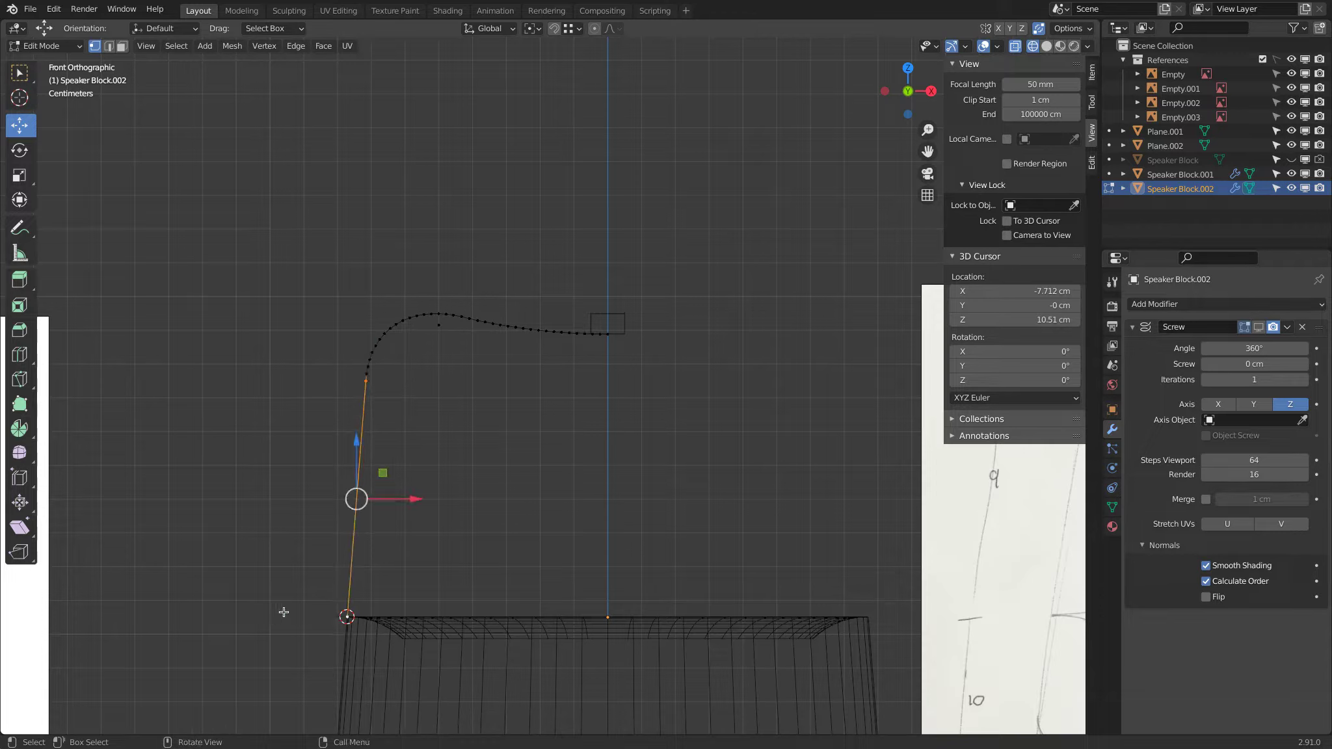
key("shift+d")
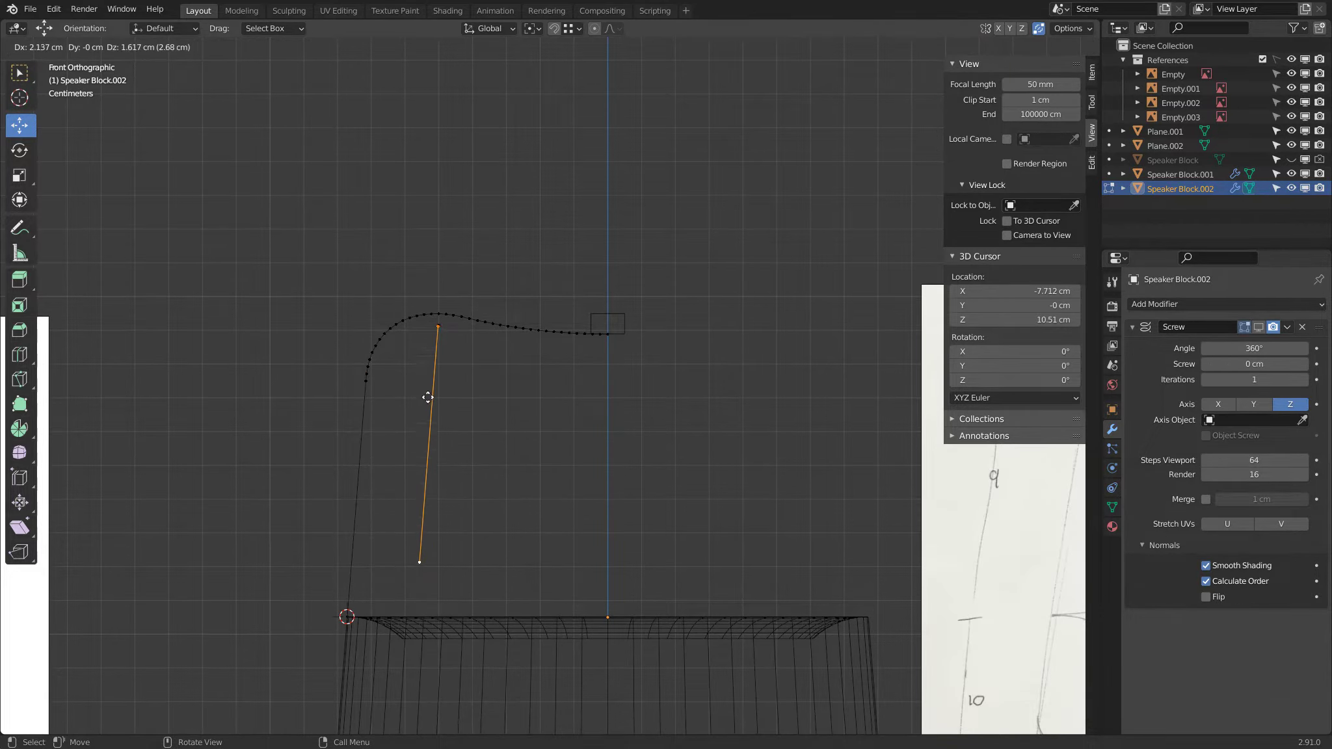
left_click(428, 397)
Scale the duplicated wall edge to about 1.41 and move it -0.12 cm in X and -1.12 cm in Z, its upper end meeting the crest
key("s")
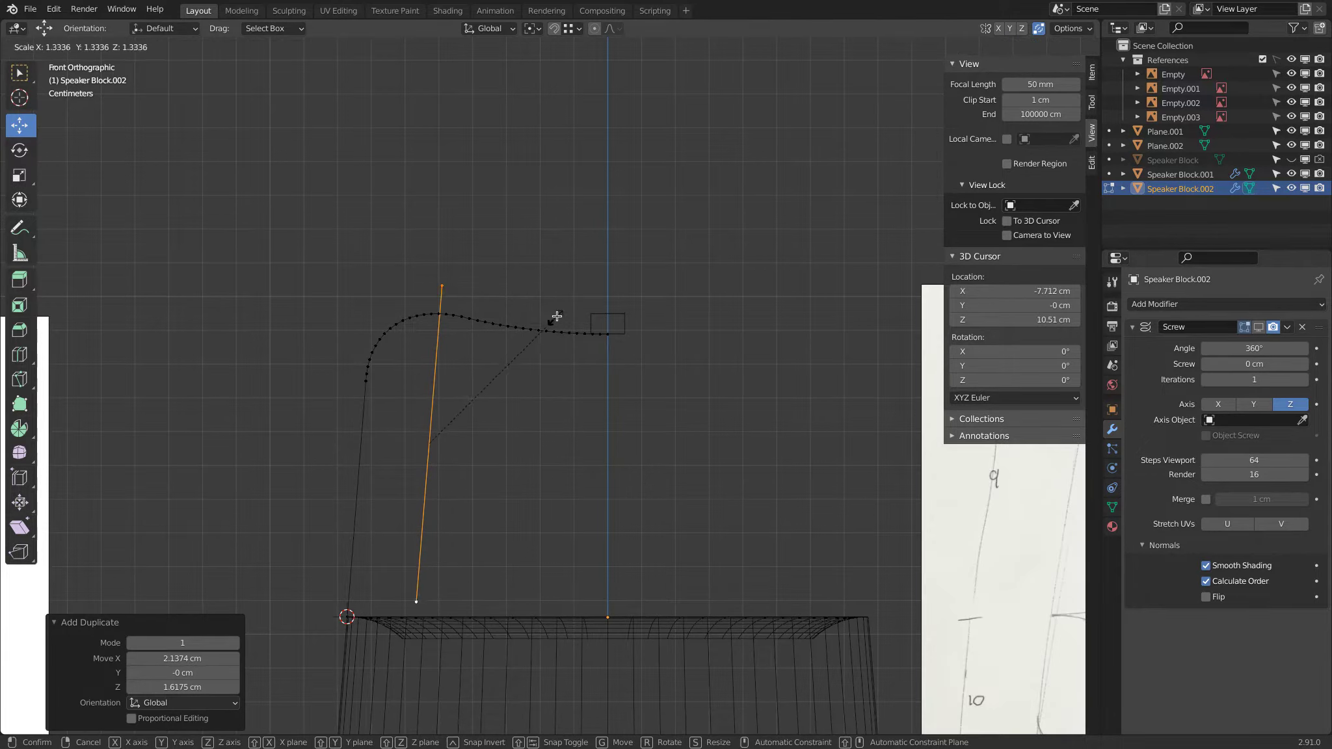
left_click(559, 313)
key("g")
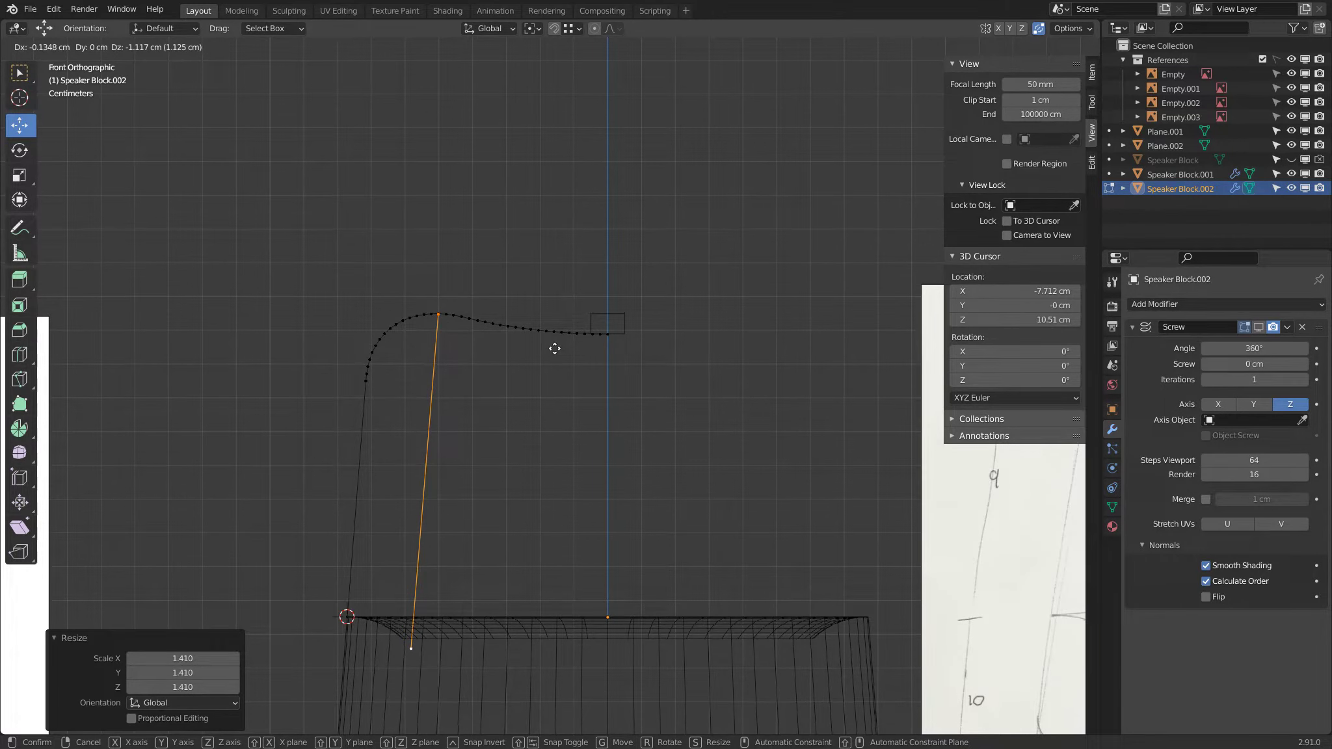
left_click(554, 349)
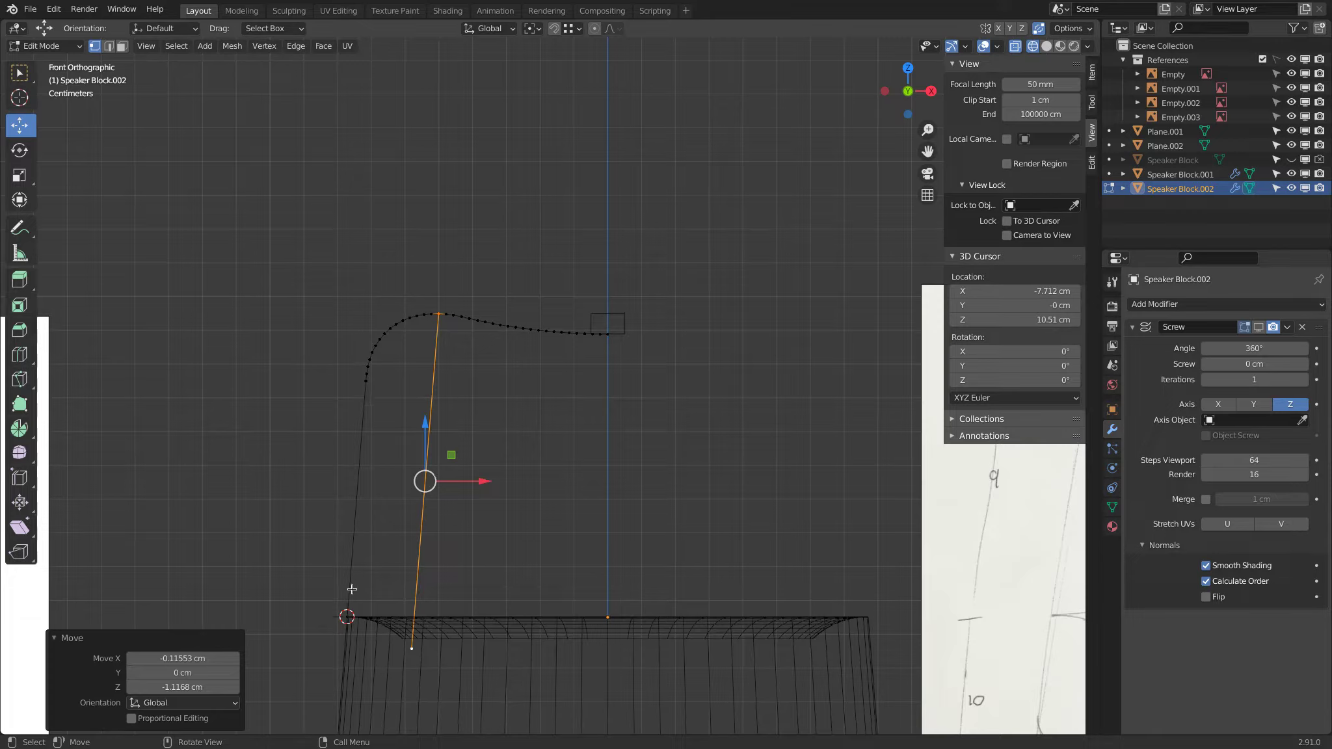
Slide the inner wall edge's lower vertex up along the edge by a factor of about 0.189, above the lower body's rim
left_click(402, 645)
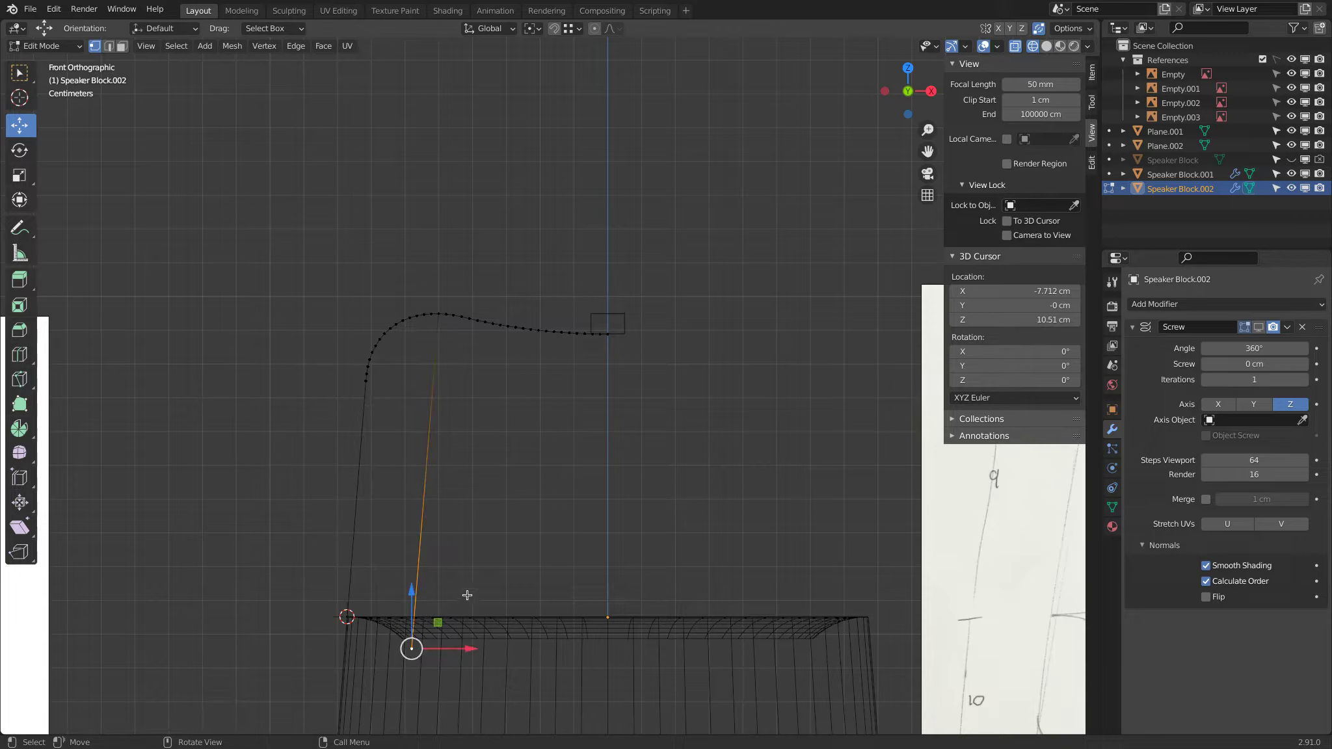
key("g")
key("g")
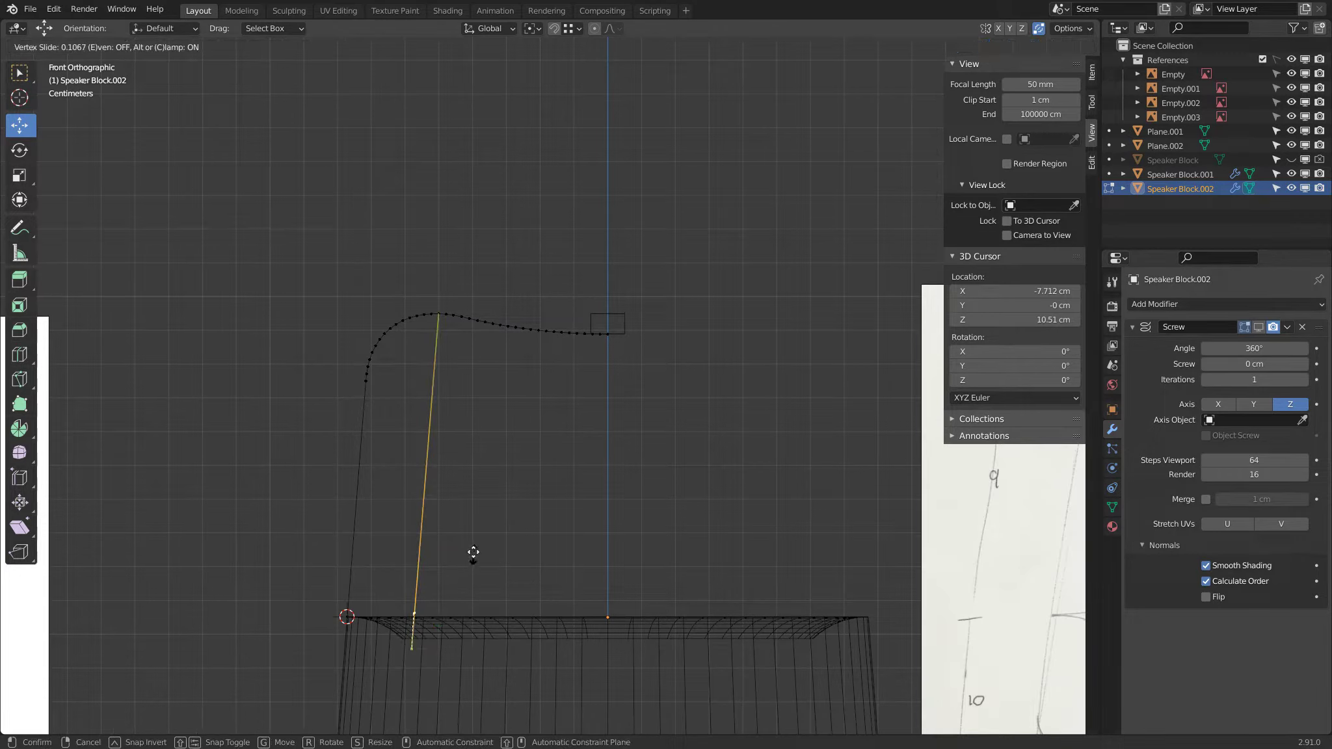
left_click(477, 527)
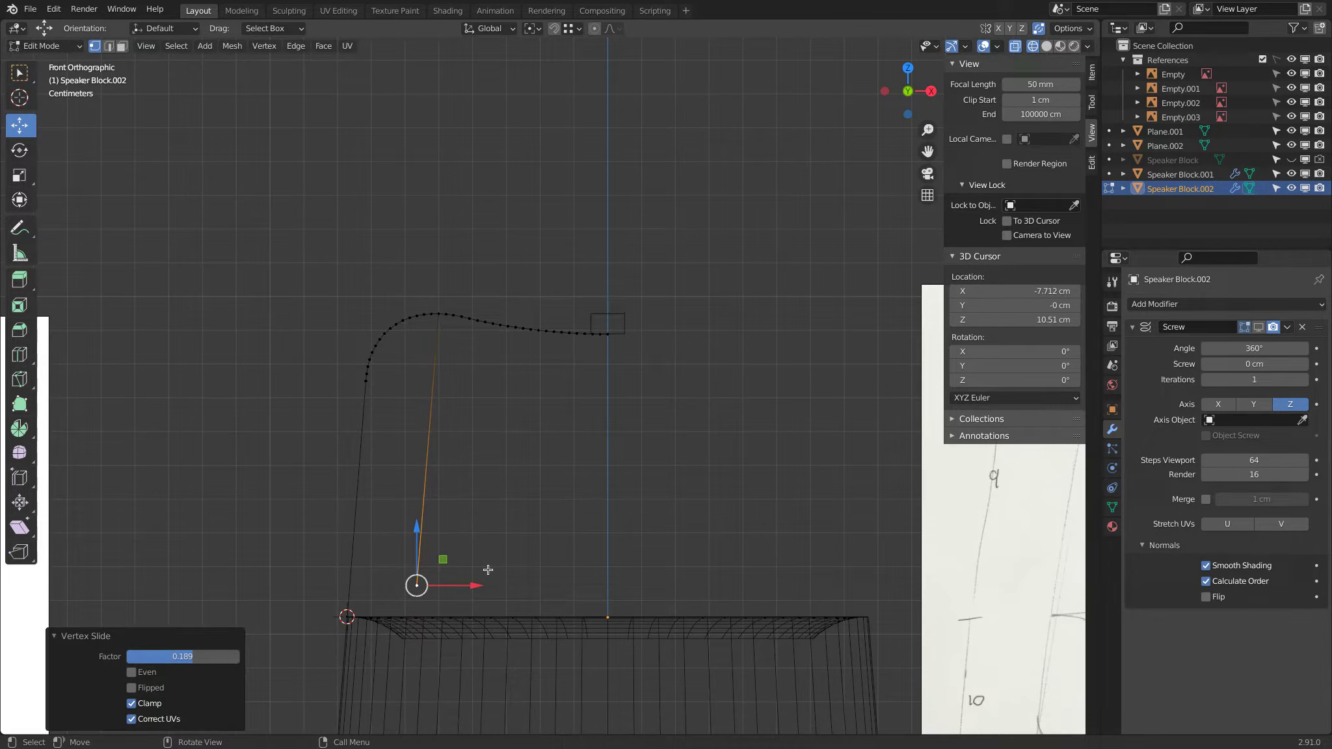
Extrude the inner wall's lower vertex about 5.66 cm along X, aligning its end with the top curve's centre-axis vertex
key("g")
key("x")
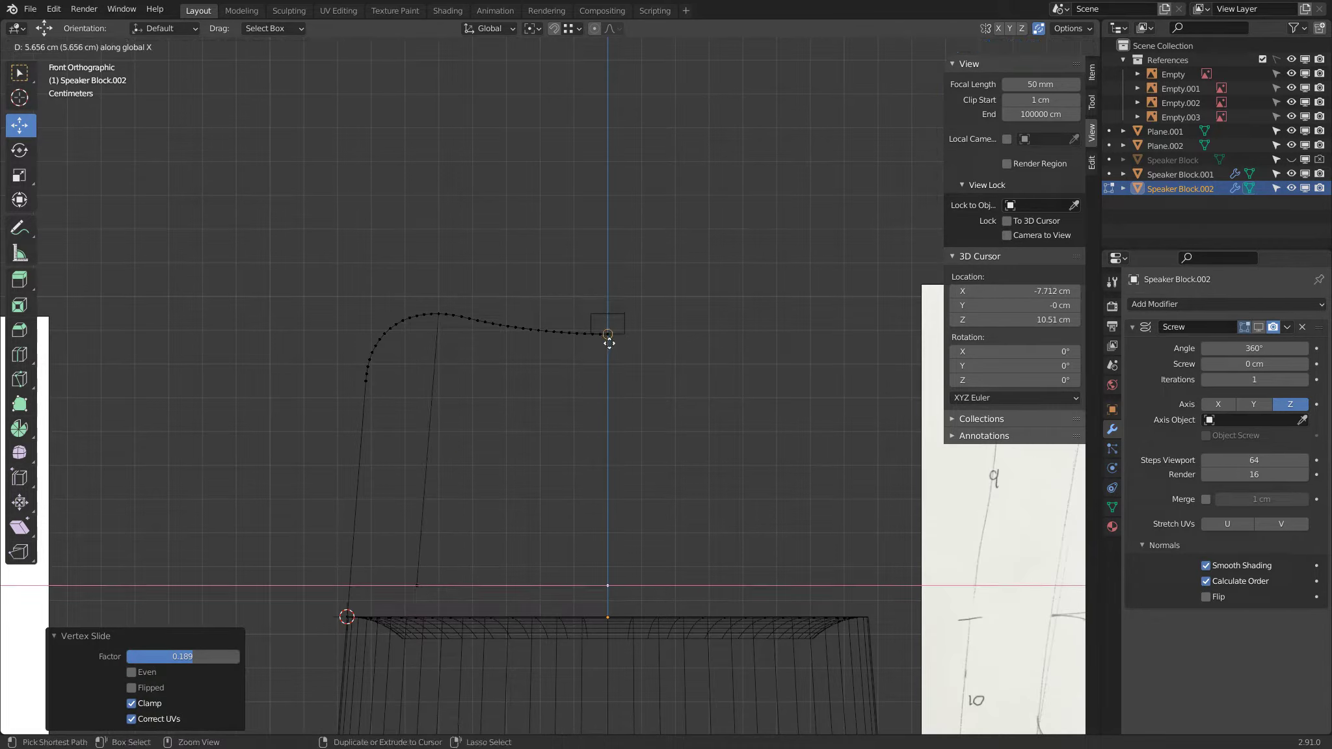
left_click(608, 336)
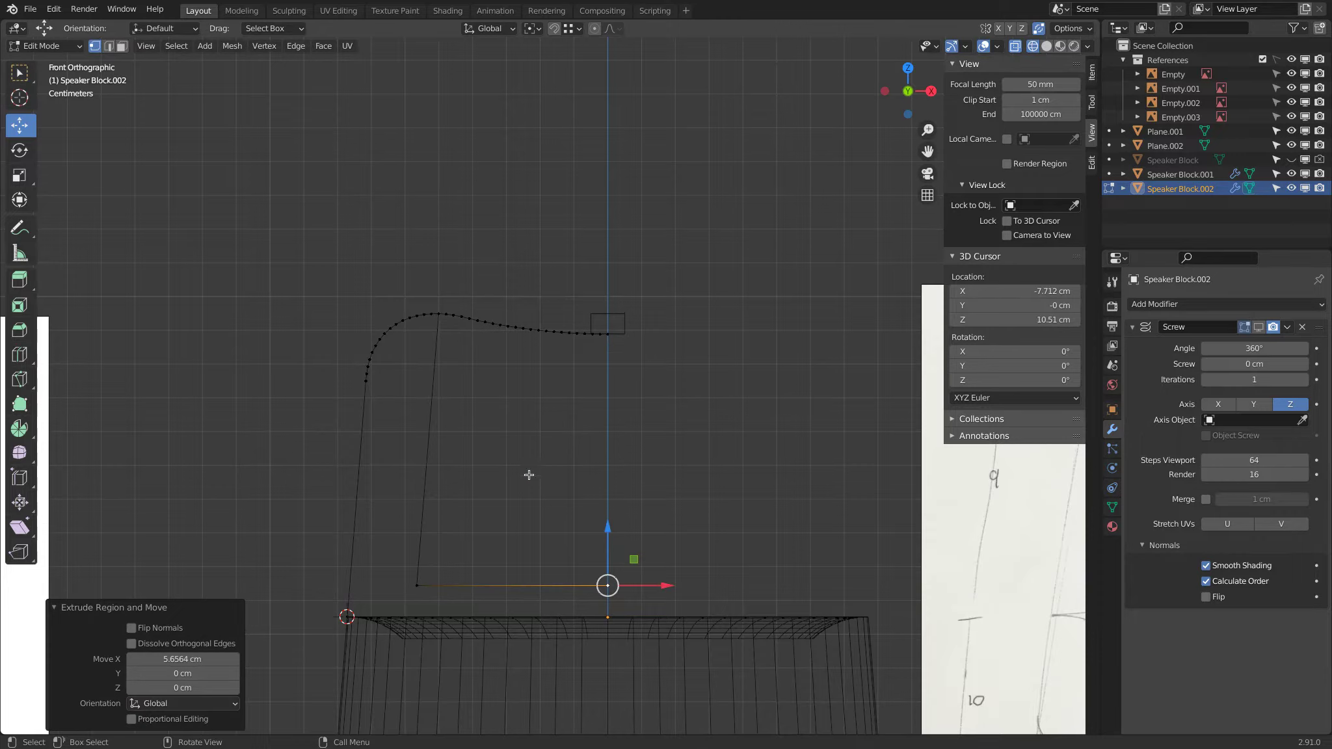
left_click(412, 593)
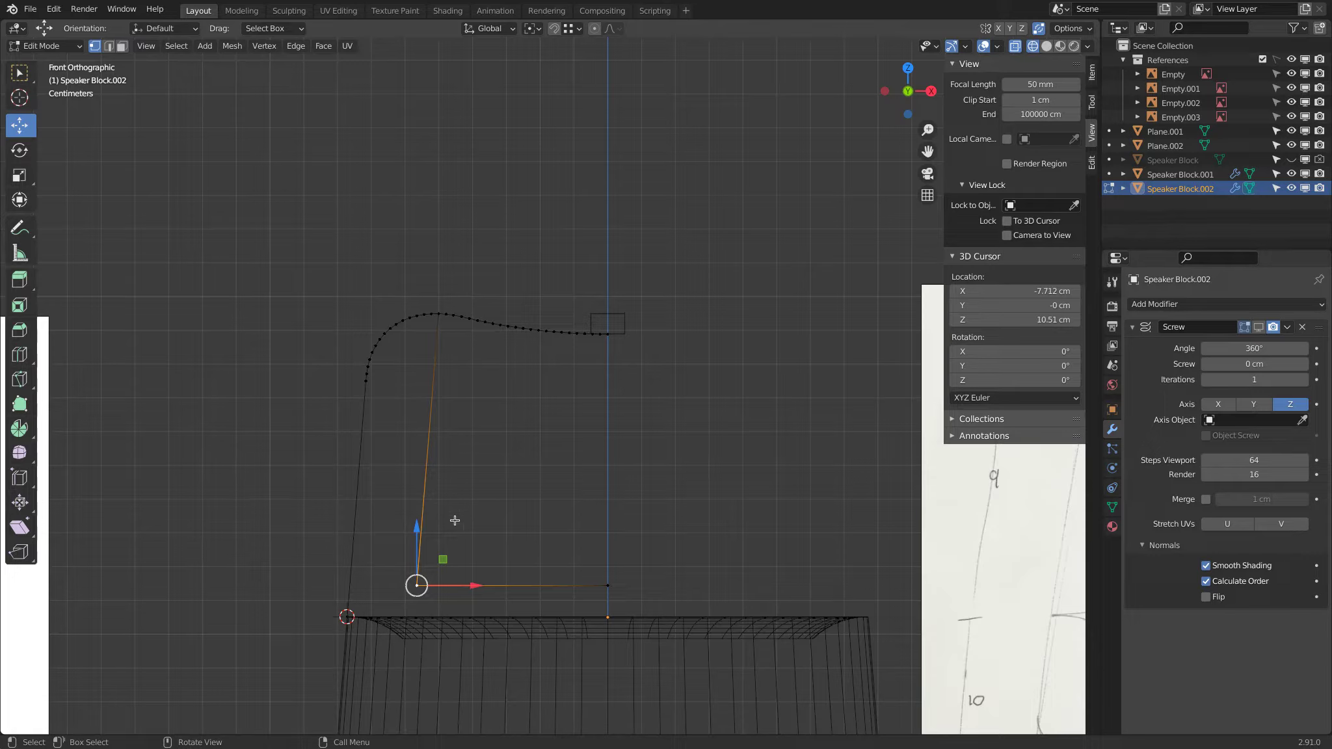
key("shift+v")
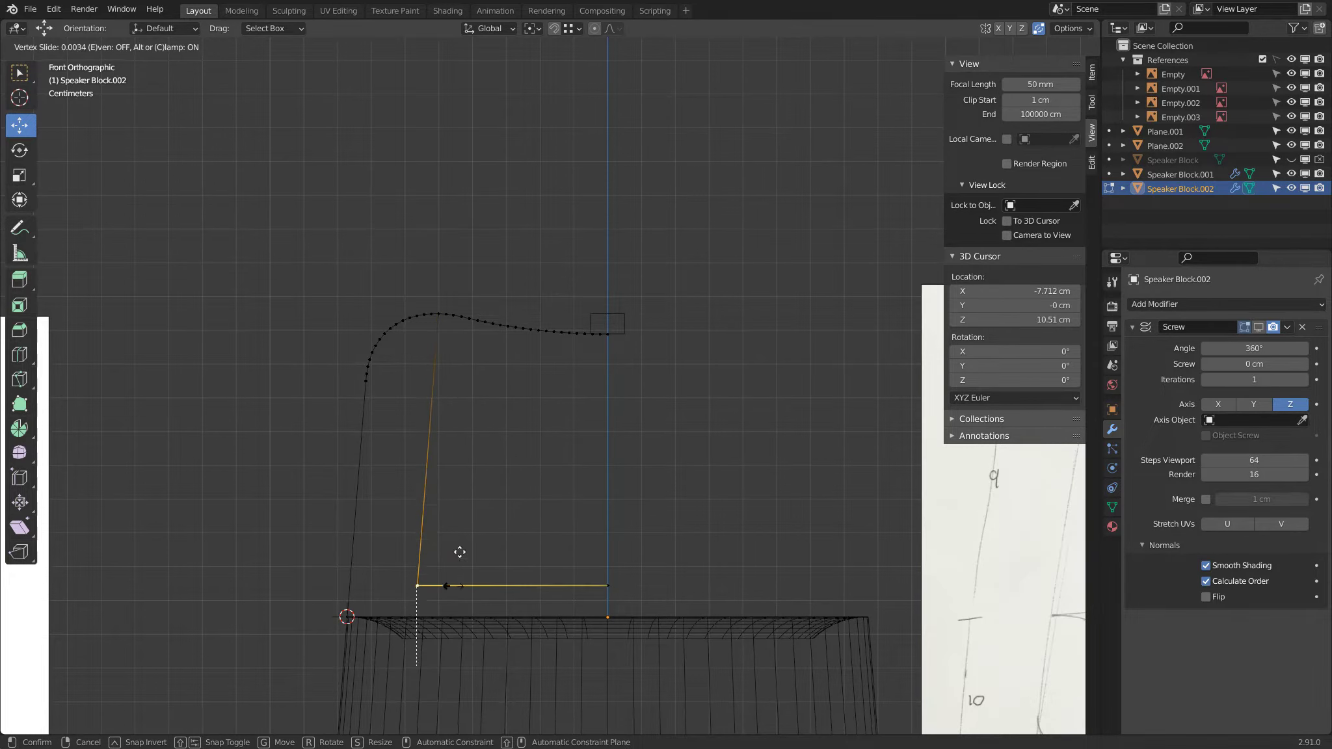
left_click(461, 526)
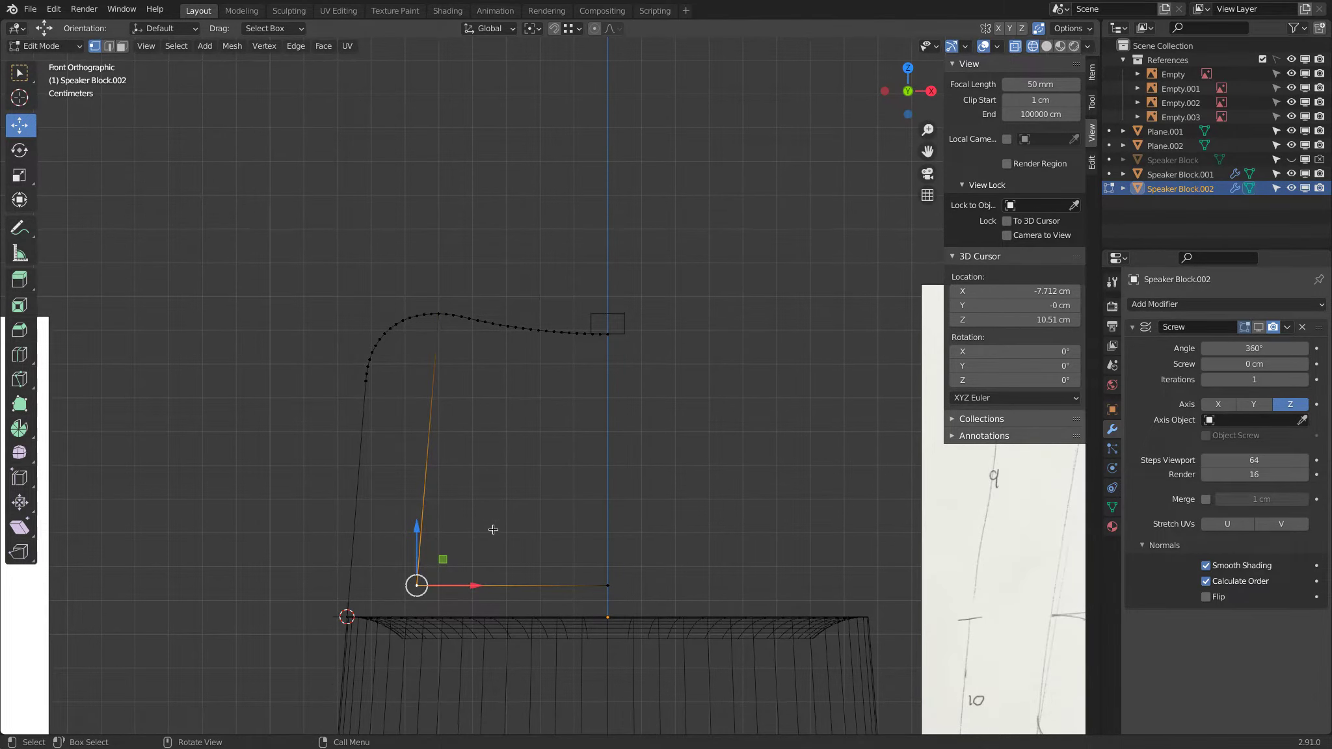
middle_click_drag(493, 529, 531, 282, "shift")
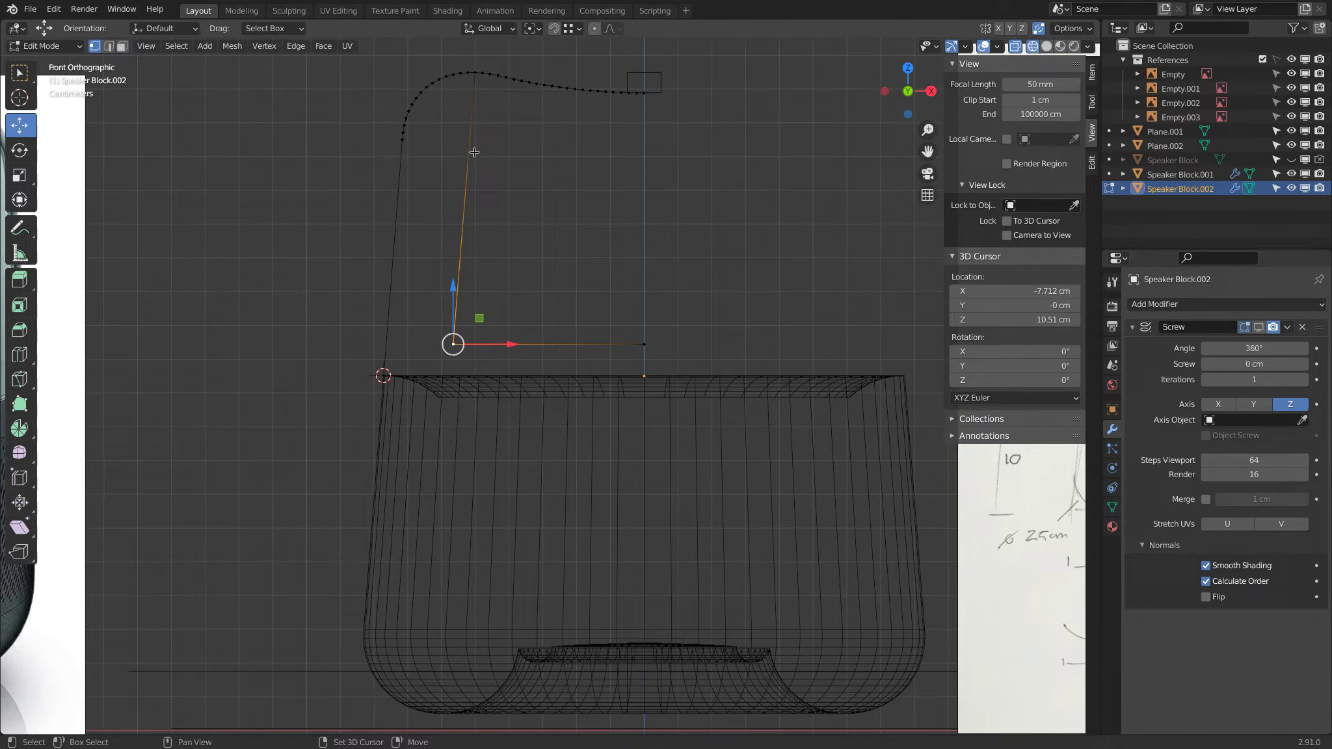
left_click(489, 29)
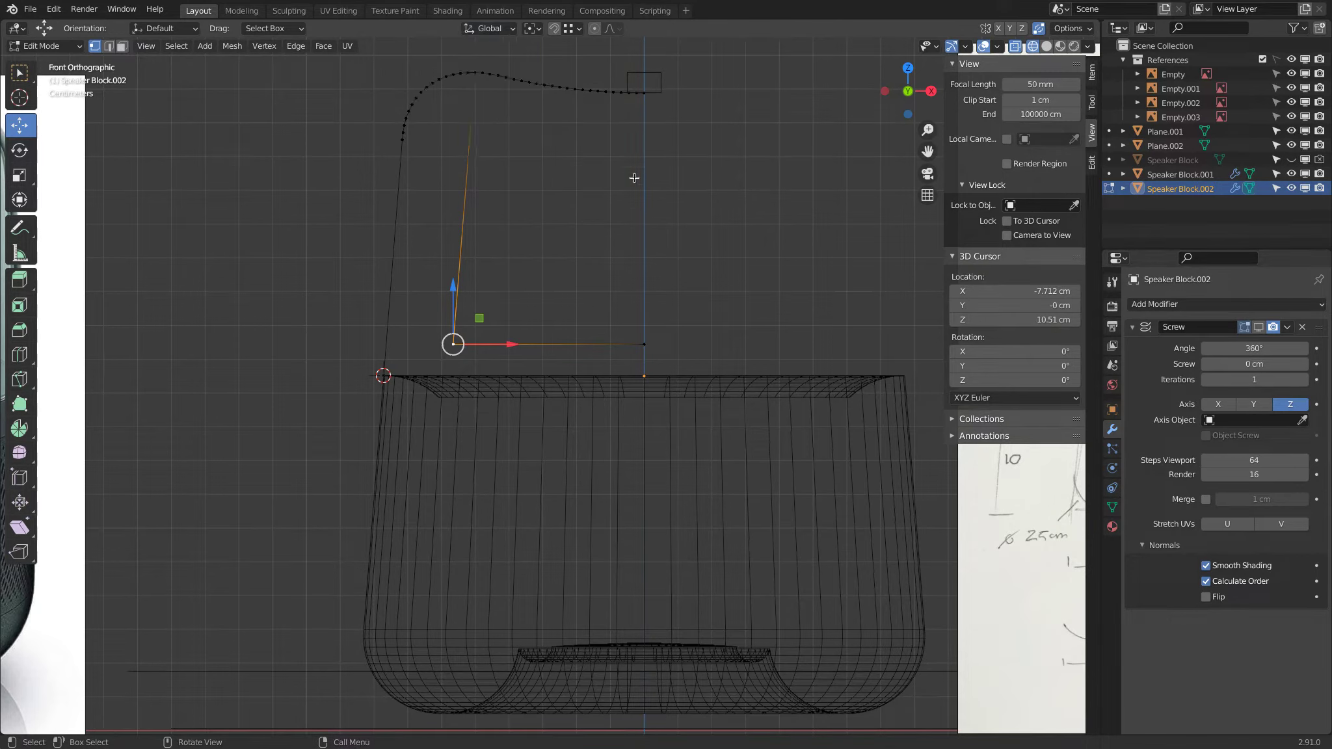